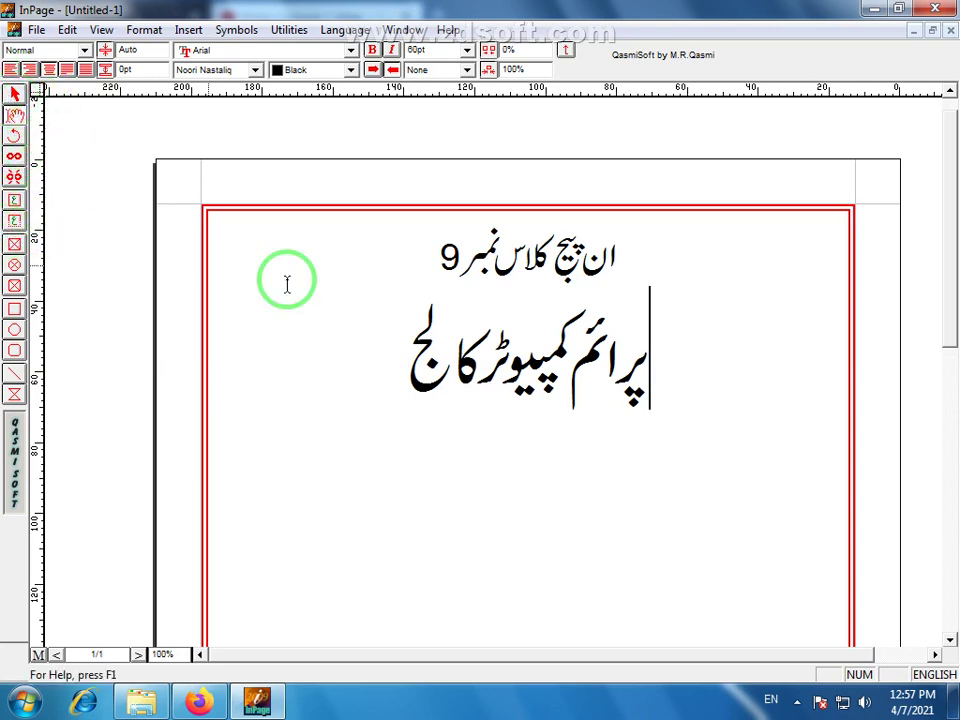
Draw a text box about 73 × 54 mm below the two headings and enter "پاکستان زندہ باد" in it in Urdu.
scroll(952, 343, down, 1)
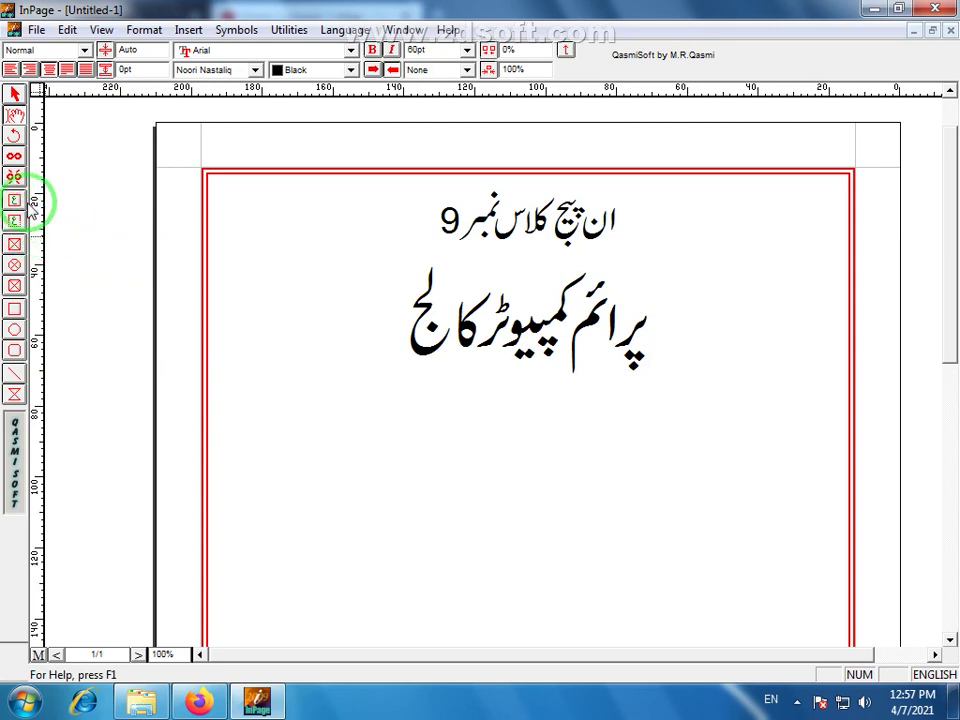
scroll(948, 360, down, 1)
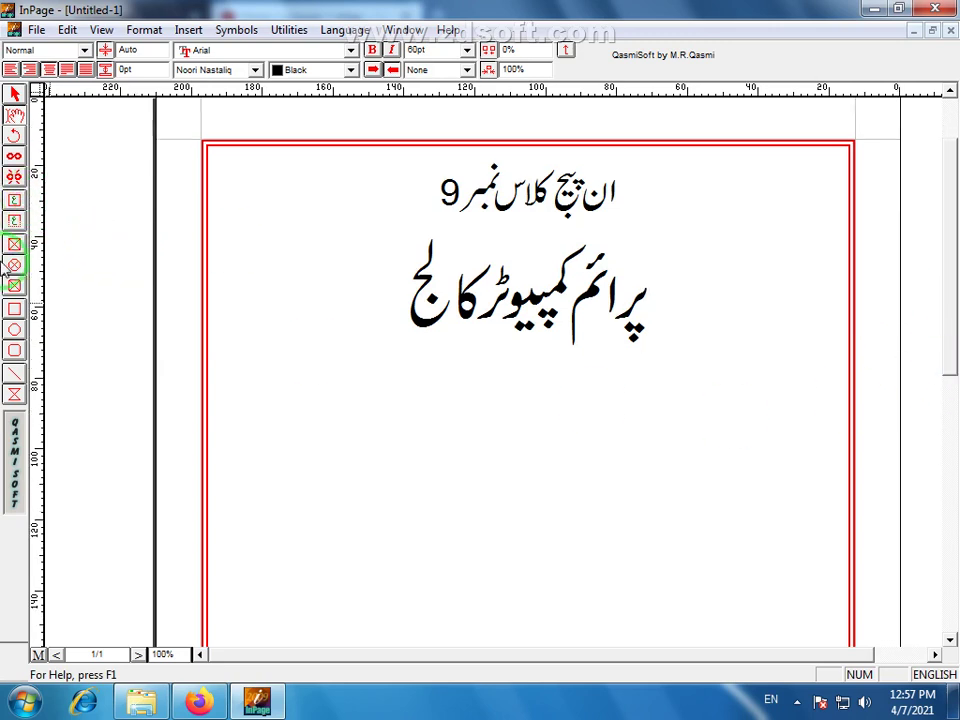
click(14, 202)
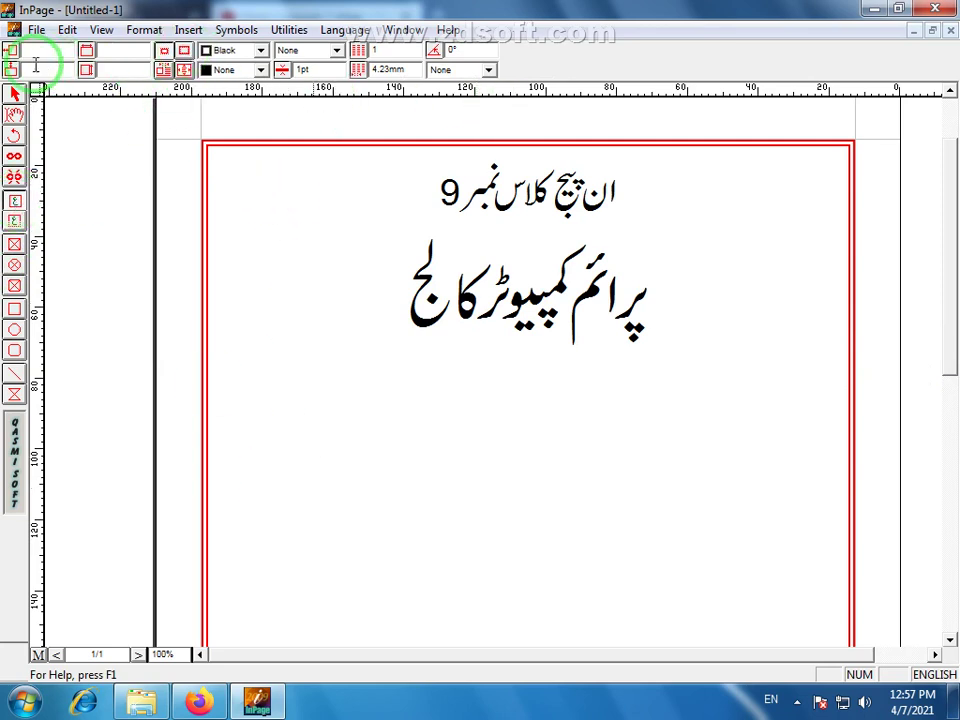
click(15, 201)
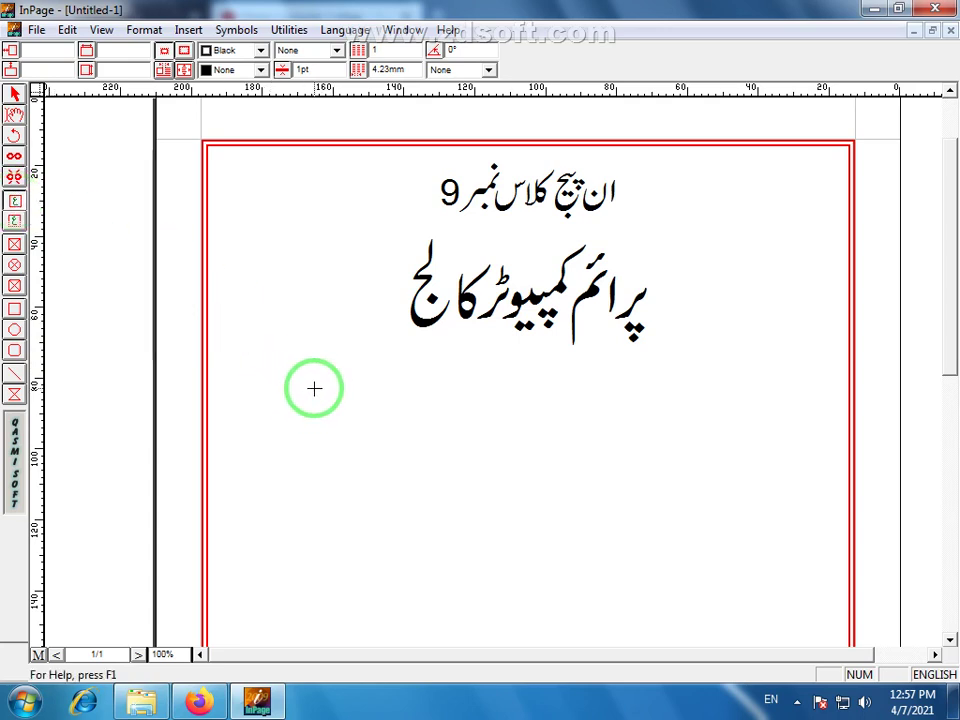
drag(304, 380, 561, 571)
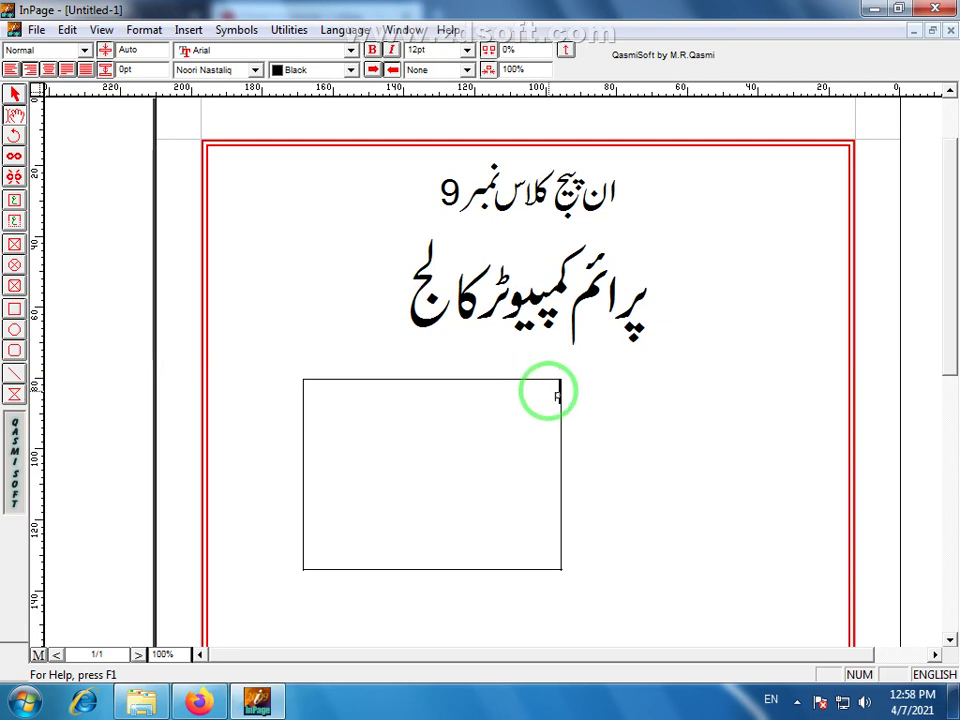
key(ctrl+space)
Set the font size of "پاکستان زندہ باد" in the text box to 48pt.
drag(505, 393, 575, 407)
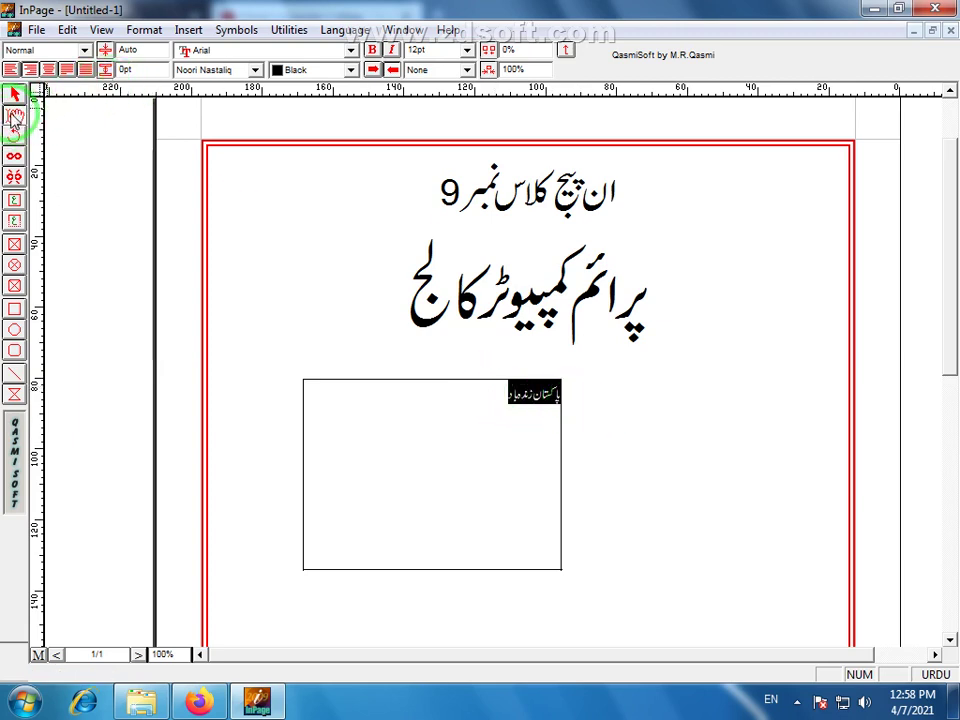
click(465, 51)
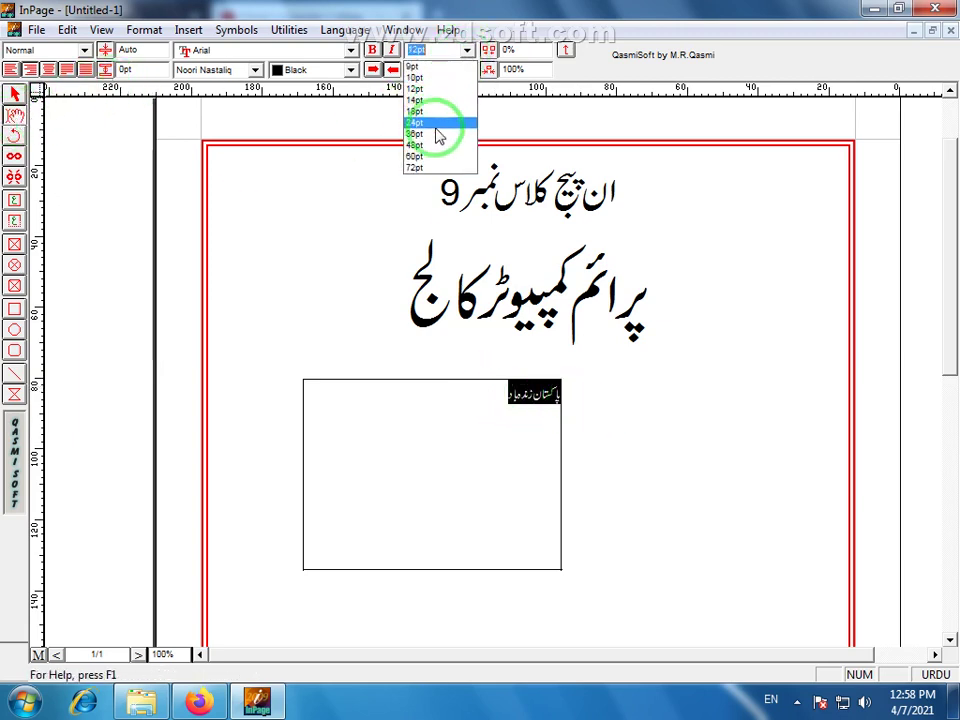
click(437, 133)
click(465, 51)
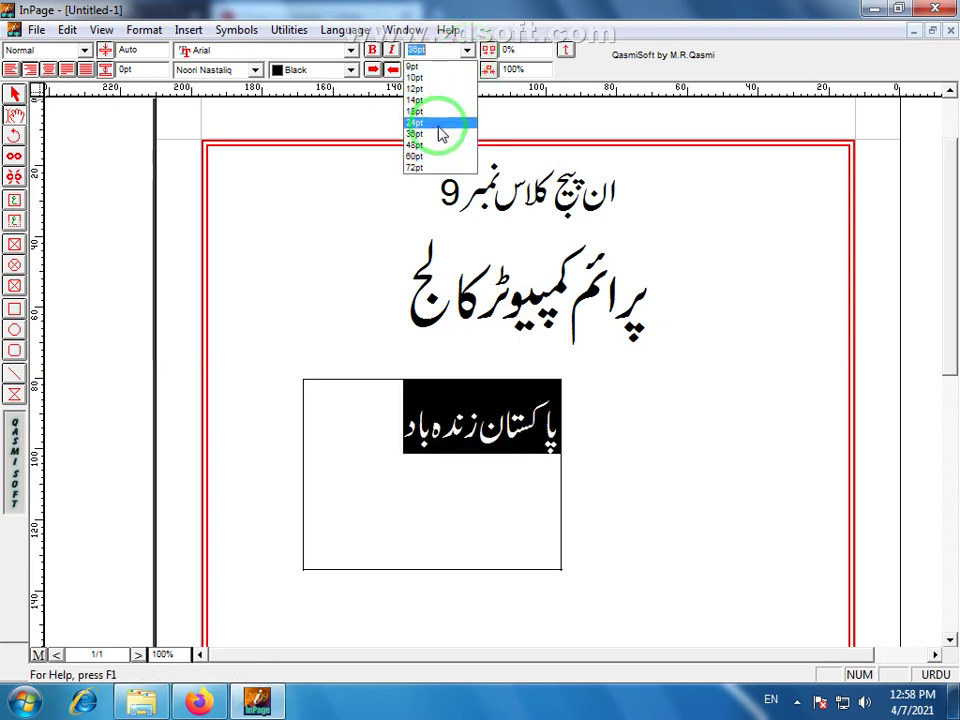
click(437, 145)
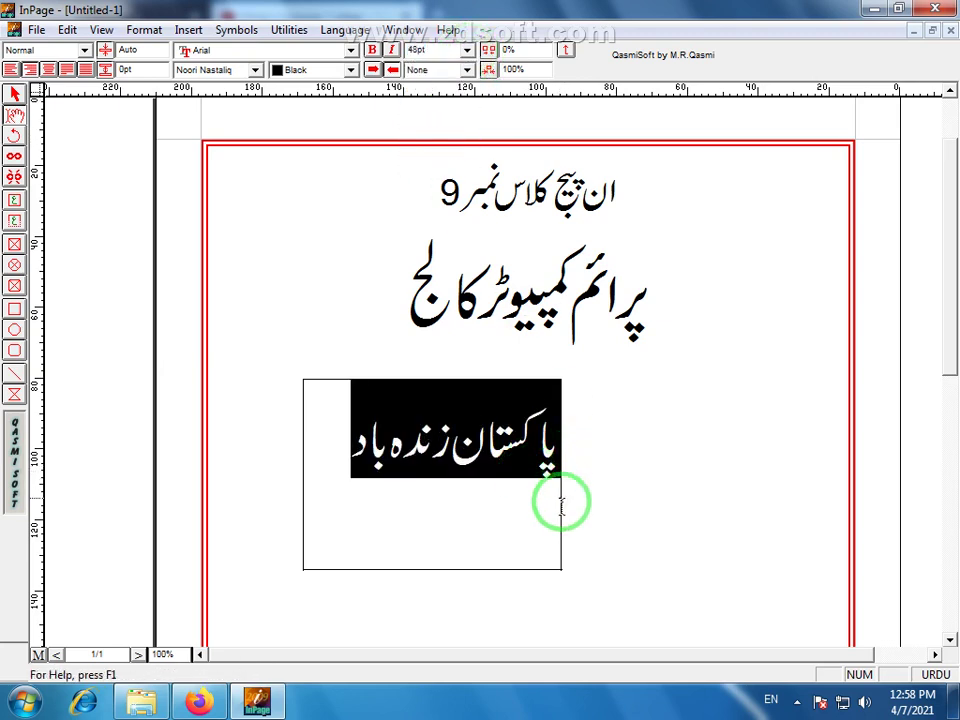
click(699, 456)
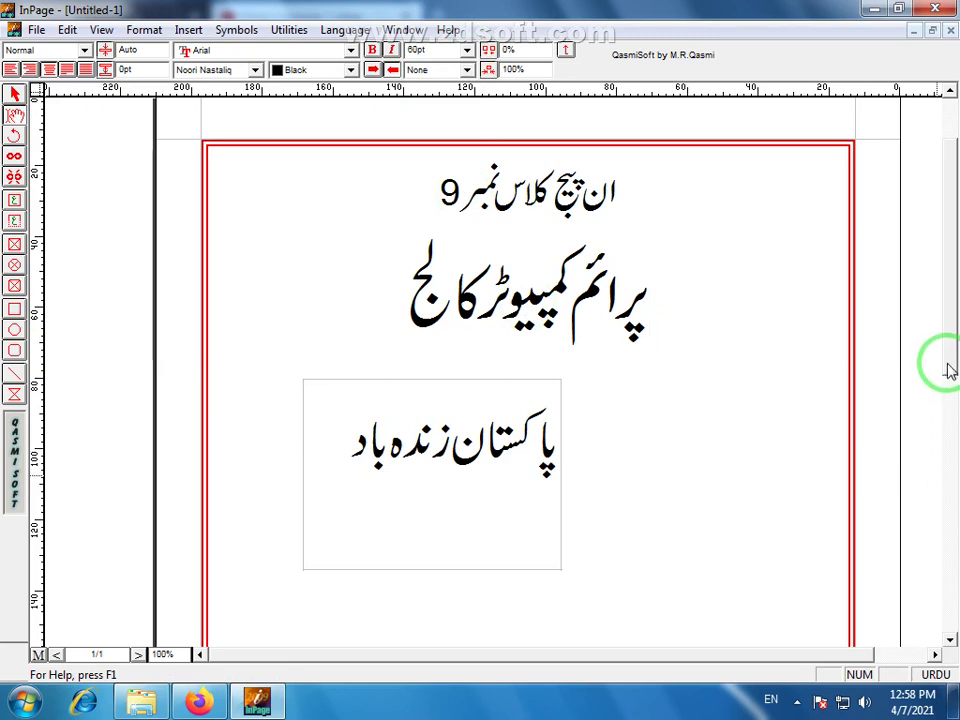
Center the line "پاکستان زندہ باد" horizontally within its text box.
scroll(950, 381, down, 2)
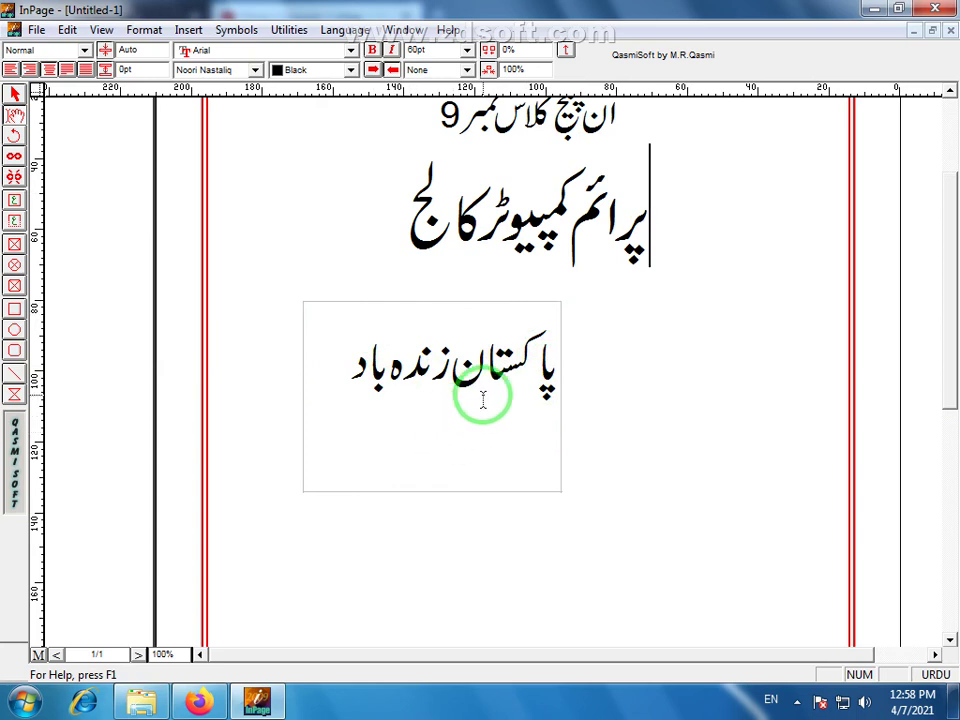
drag(332, 360, 574, 368)
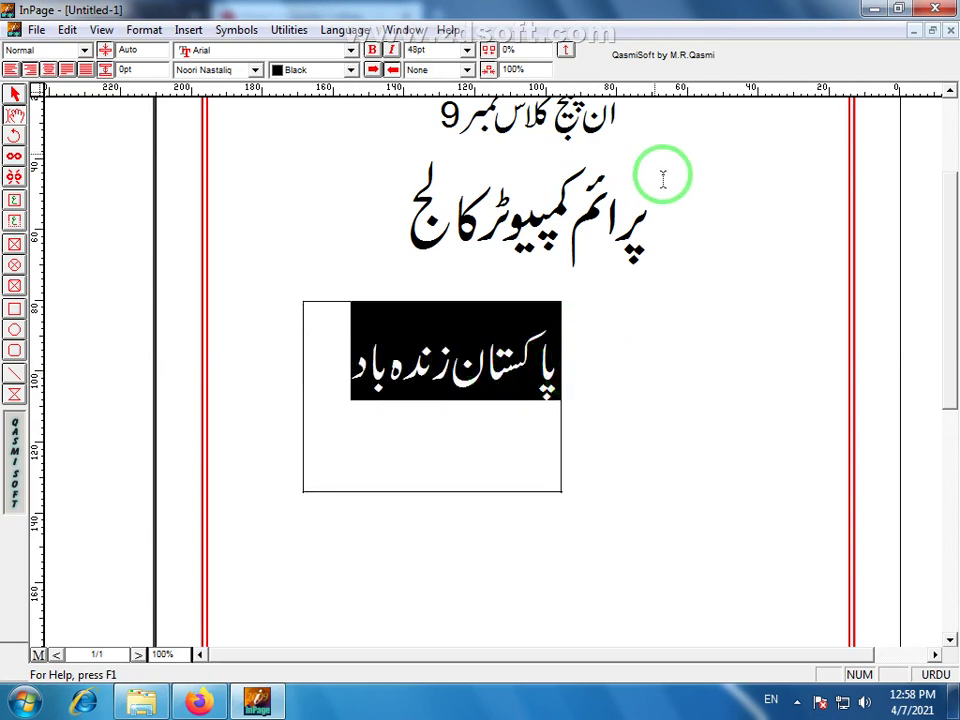
click(425, 352)
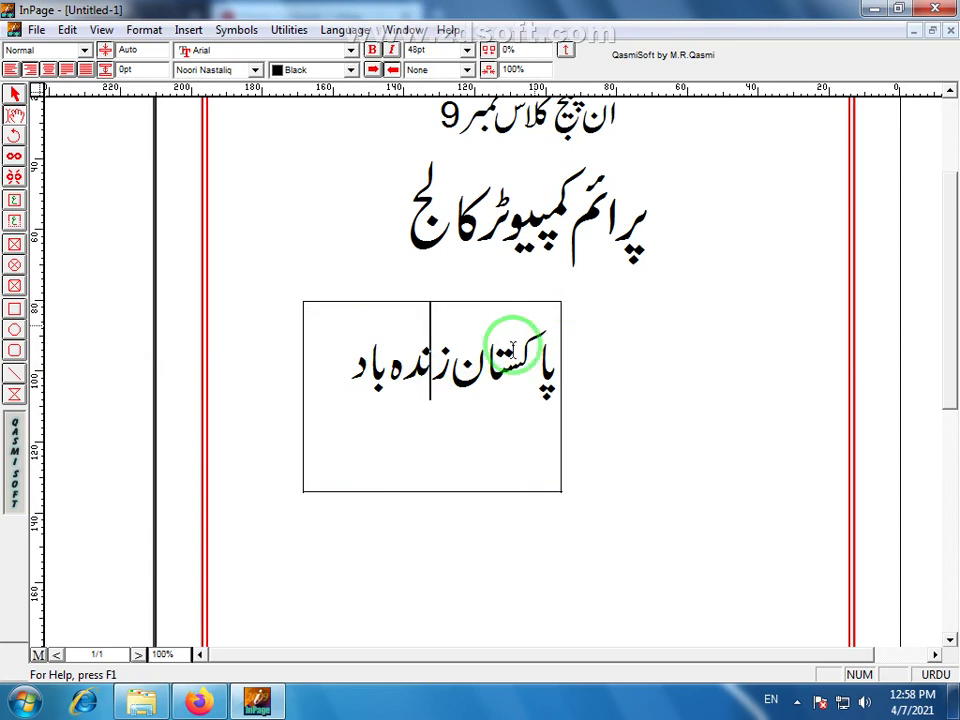
double_click(428, 394)
triple_click(440, 389)
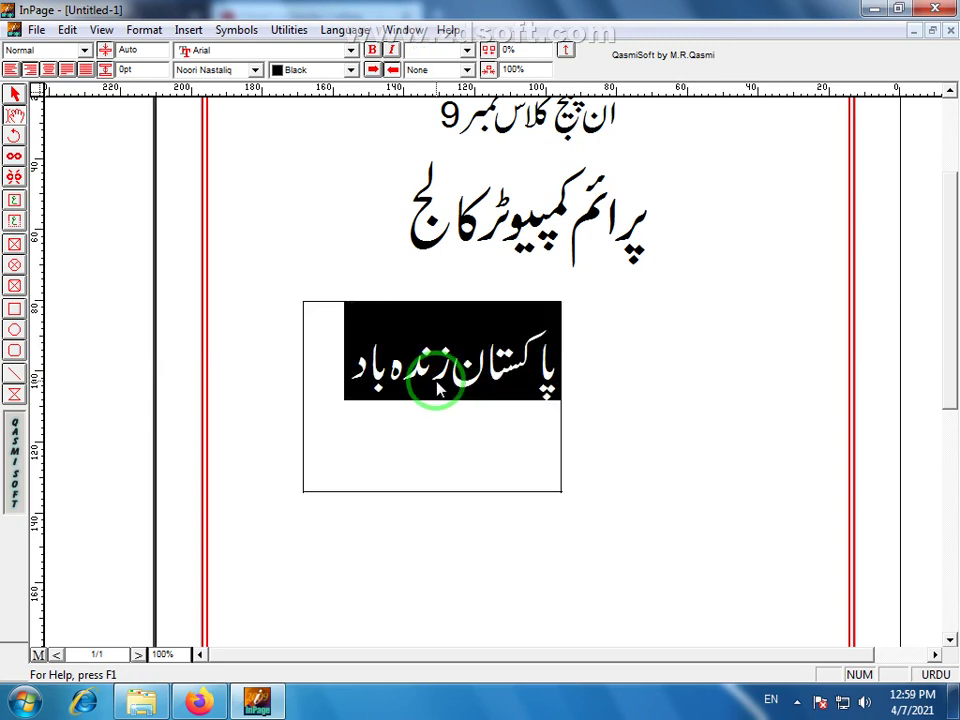
double_click(440, 389)
triple_click(441, 389)
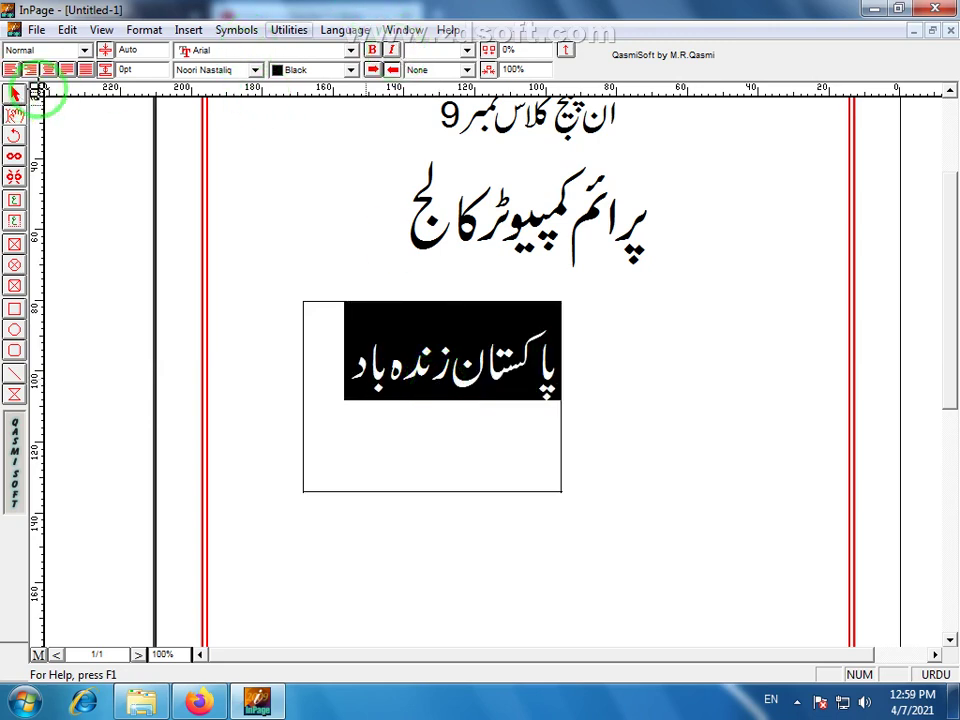
click(48, 69)
click(484, 385)
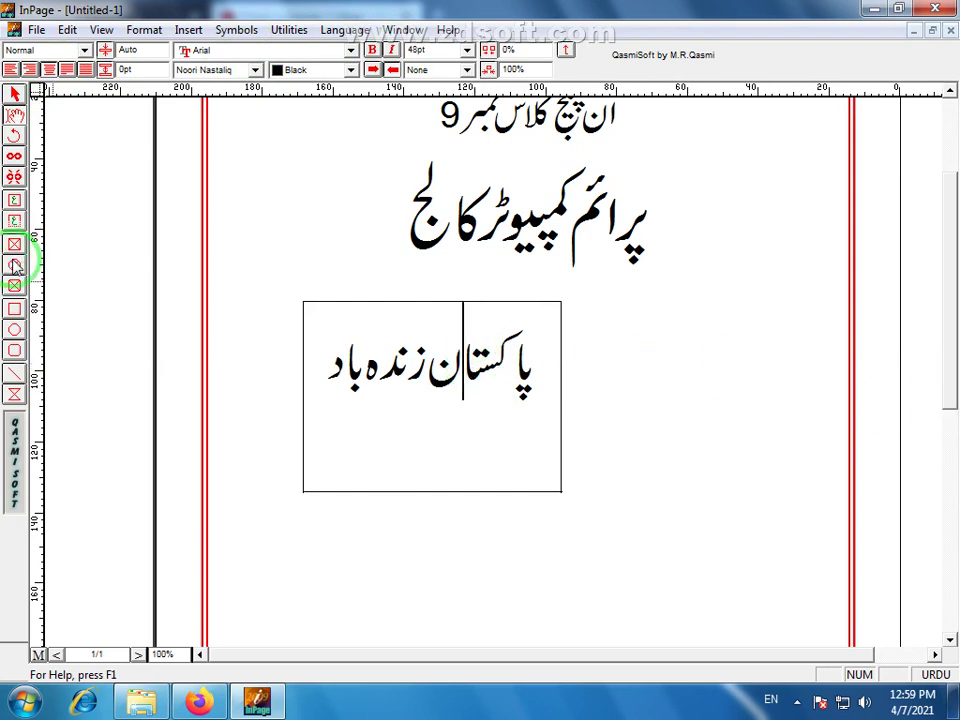
Draw a second text box about 62 × 43 mm to the right of the first and enter "پرائم کمپیوٹر کالج" in it.
click(15, 201)
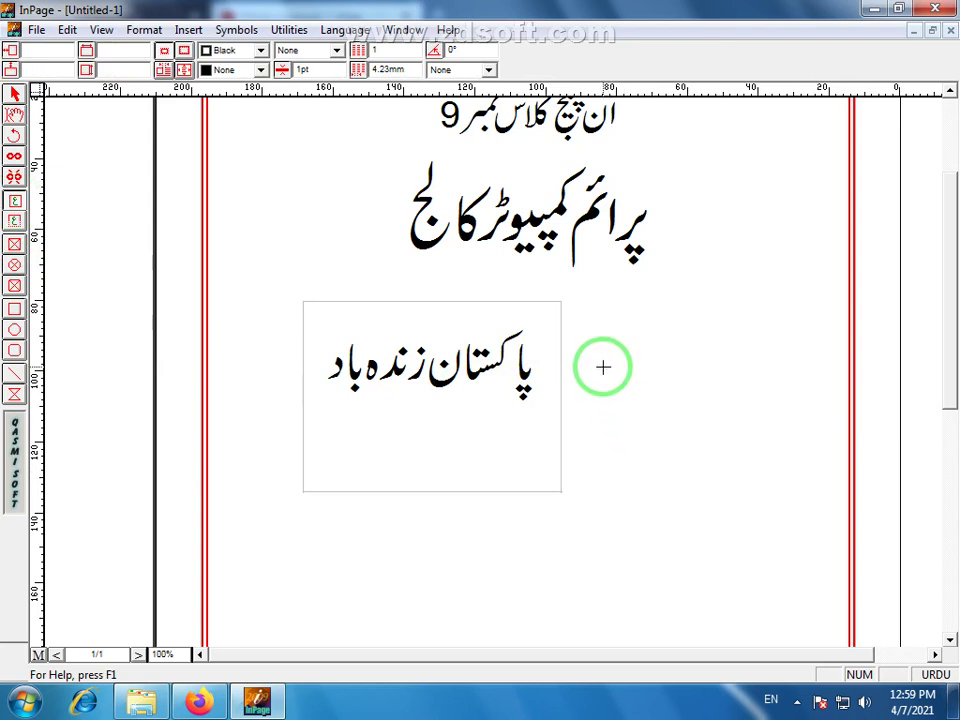
drag(603, 367, 821, 519)
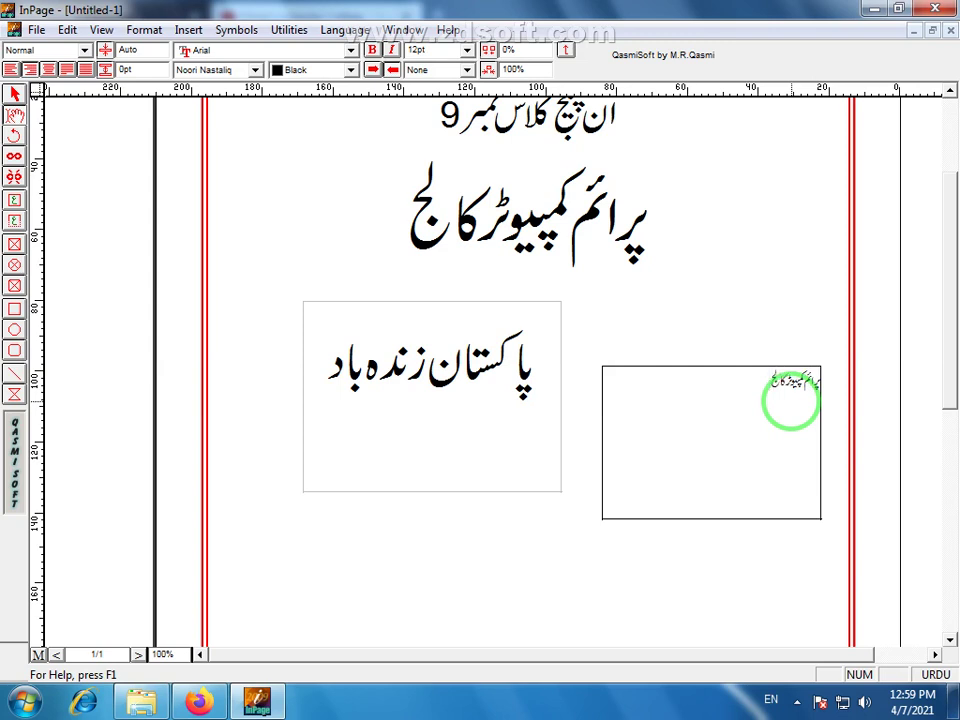
Copy "پرائم کمپیوٹر کالج", paste it three times in the second text box and remove the line breaks so all copies run on one line.
drag(790, 400, 840, 353)
key(ctrl+c)
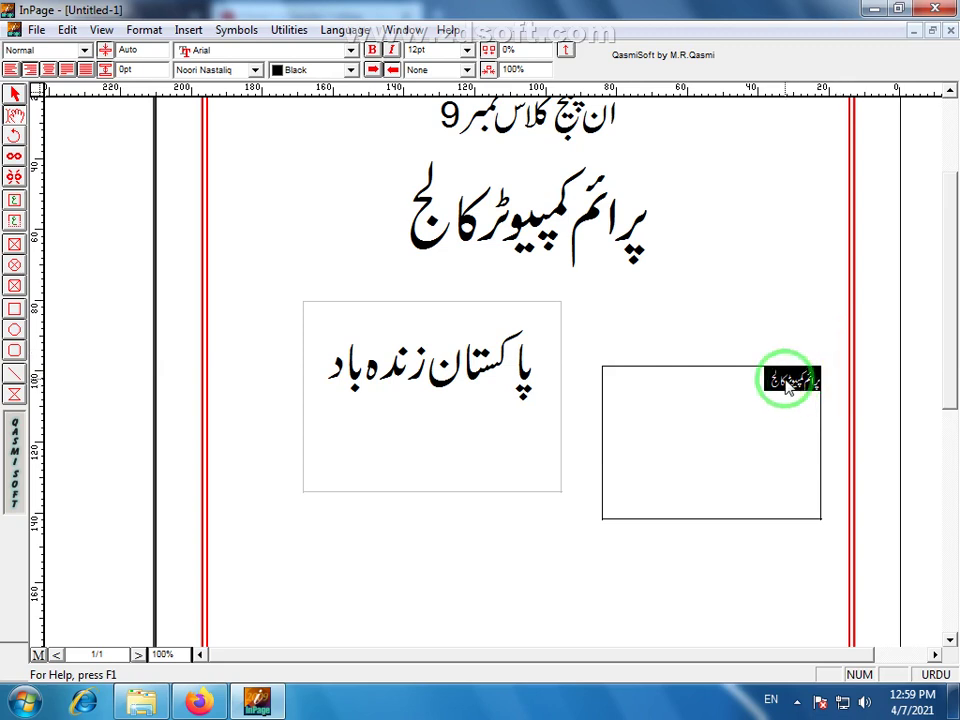
click(751, 381)
key(ctrl+v)
key(ctrl+v)
key(ctrl+v)
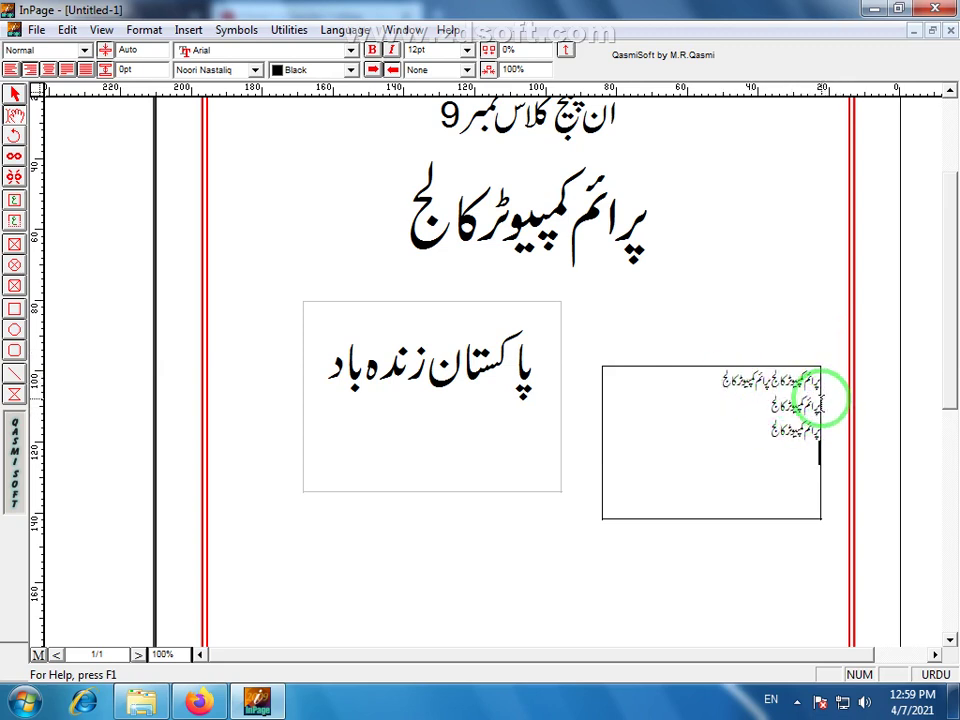
click(818, 403)
key(BackSpace)
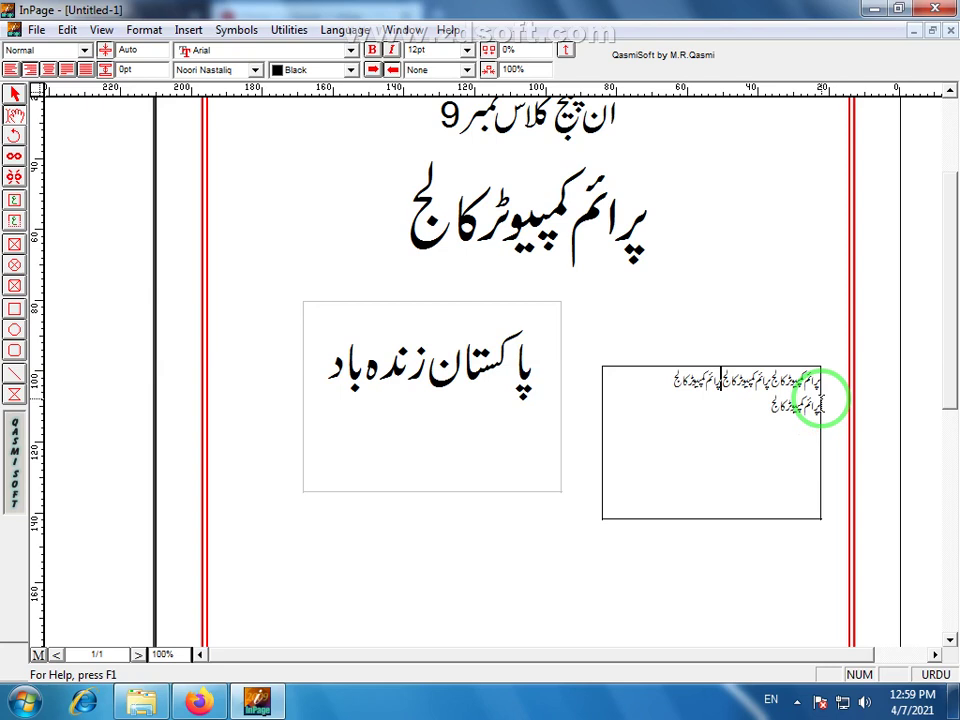
click(818, 403)
key(BackSpace)
Set the font size of all the text in the second text box to 18pt.
drag(626, 381, 826, 383)
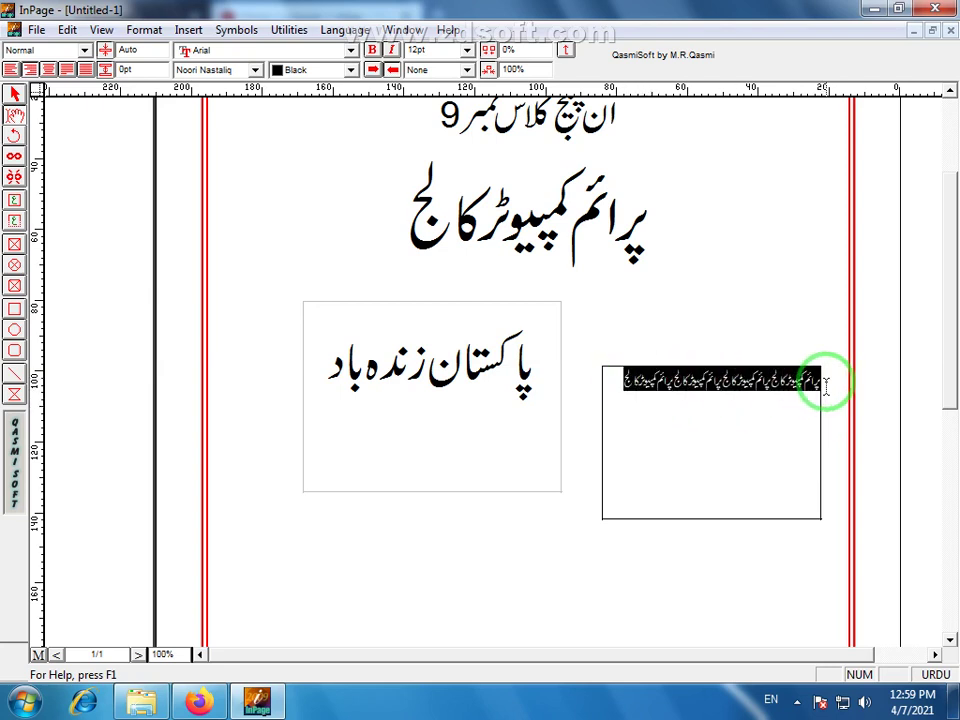
click(466, 50)
click(433, 133)
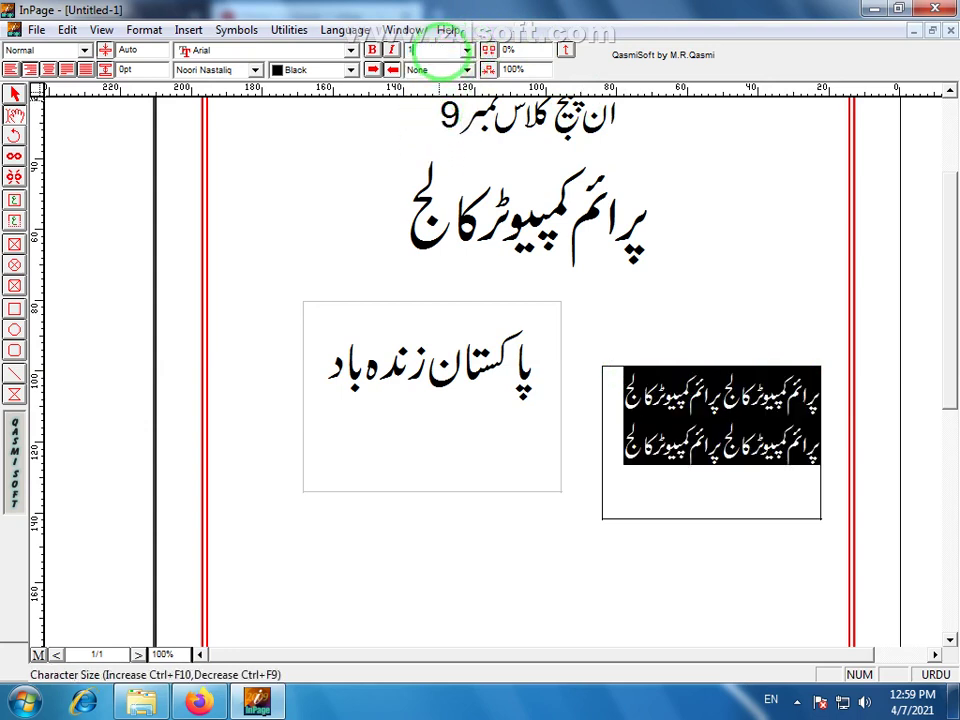
click(438, 50)
text(18)
key(Return)
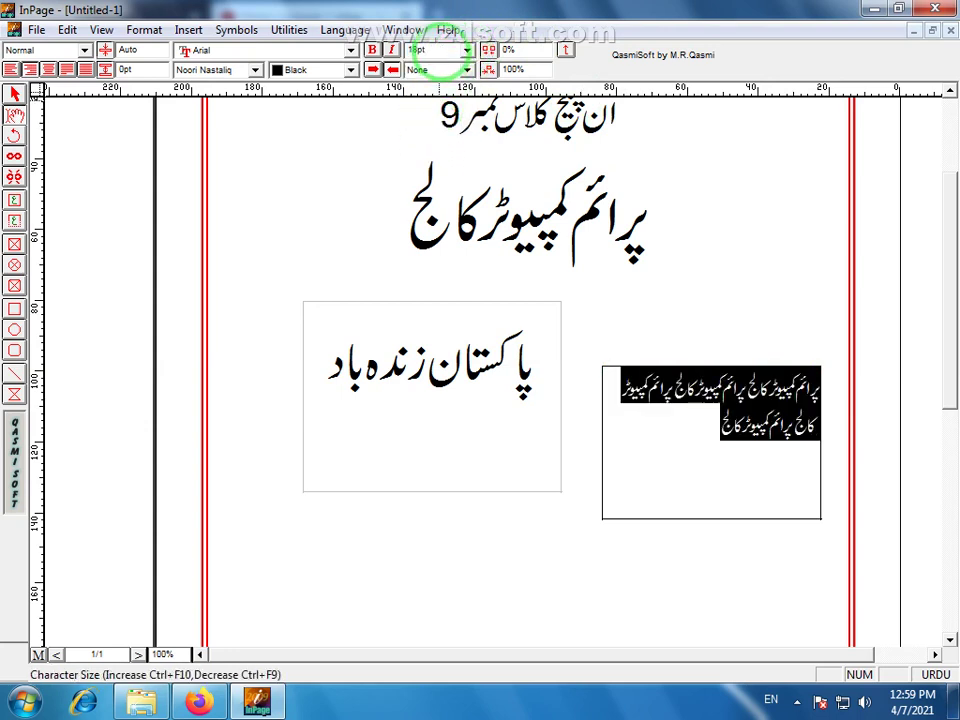
Add more copies of "پرائم کمپیوٹر کالج" after the existing text until it overflows the second text box.
click(716, 438)
text(پرائم کمپیوٹر کالج پرائم کمپیوٹر کالج)
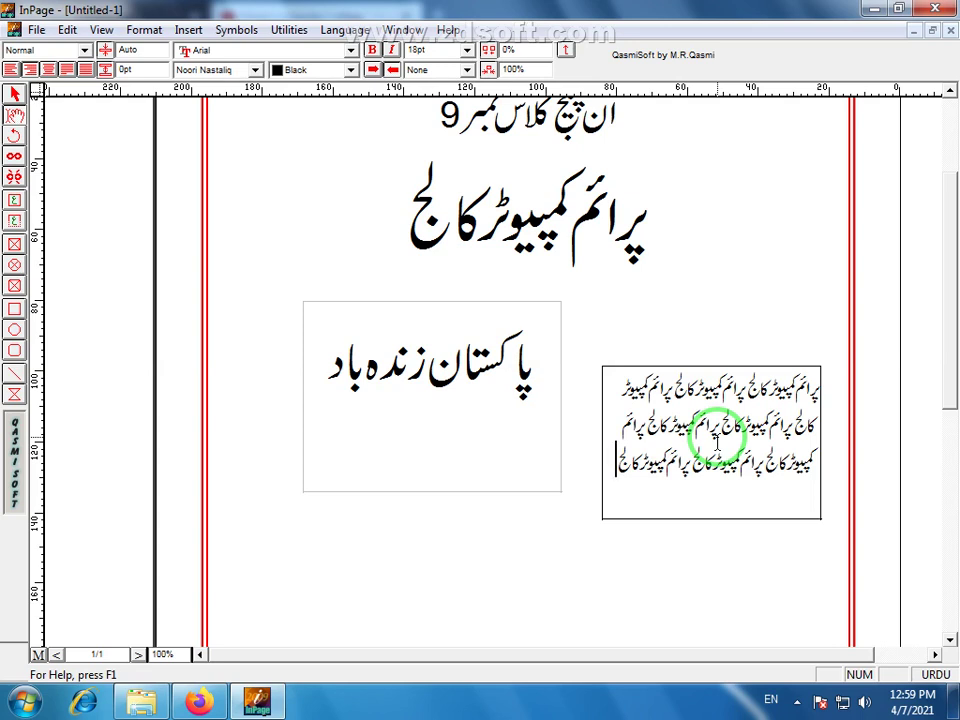
text(پرائم کمپیوٹر کالج پرائم کمپیوٹر کالج پرائم کمپیوٹر کالج)
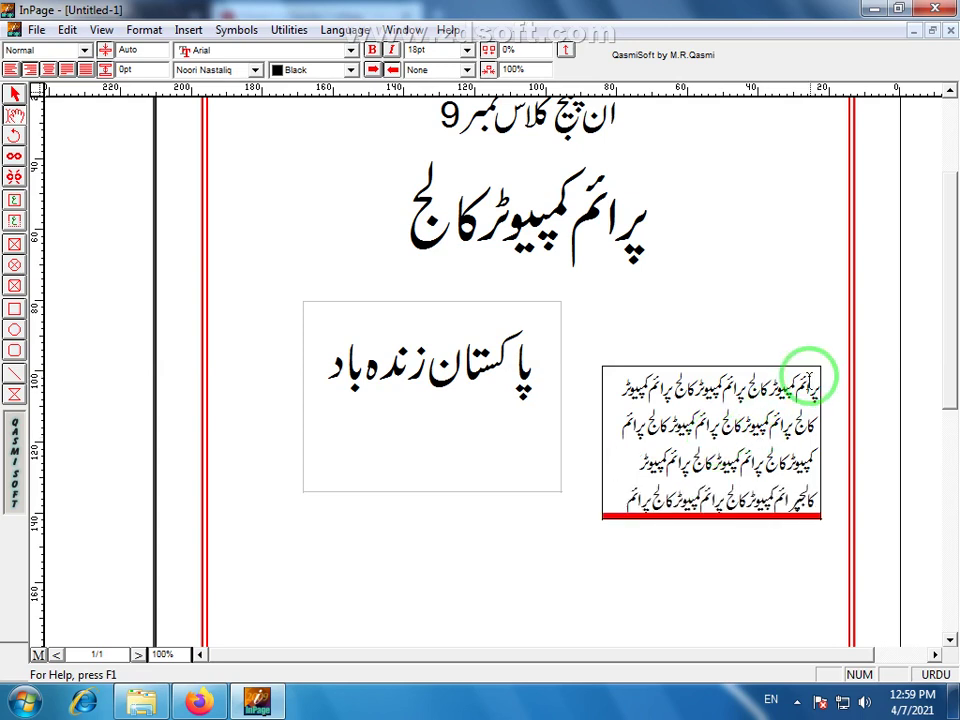
drag(813, 395, 627, 497)
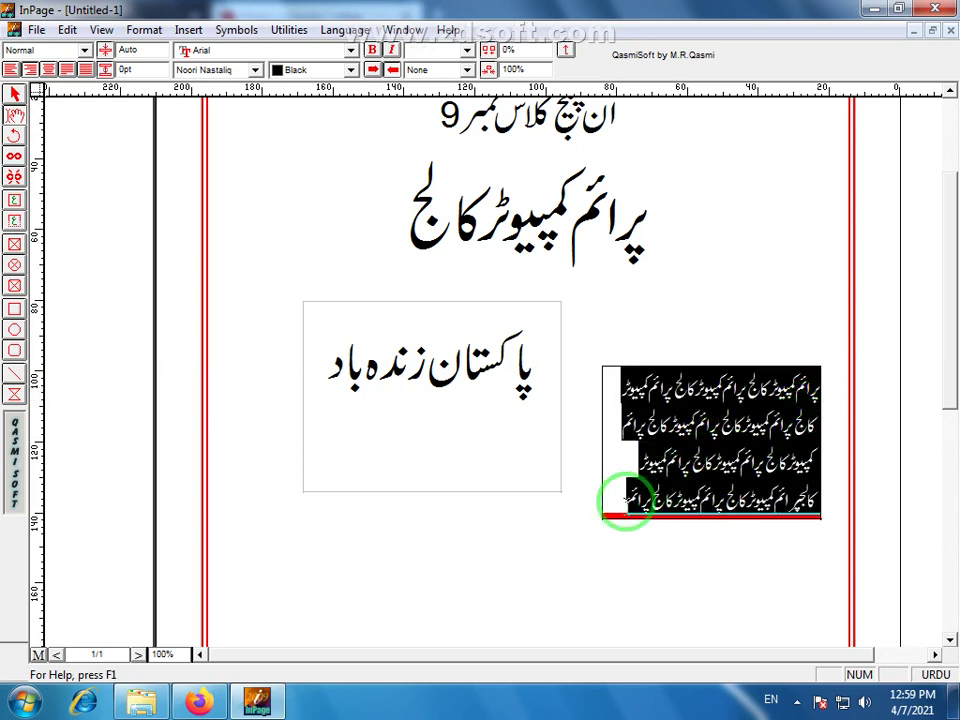
click(14, 199)
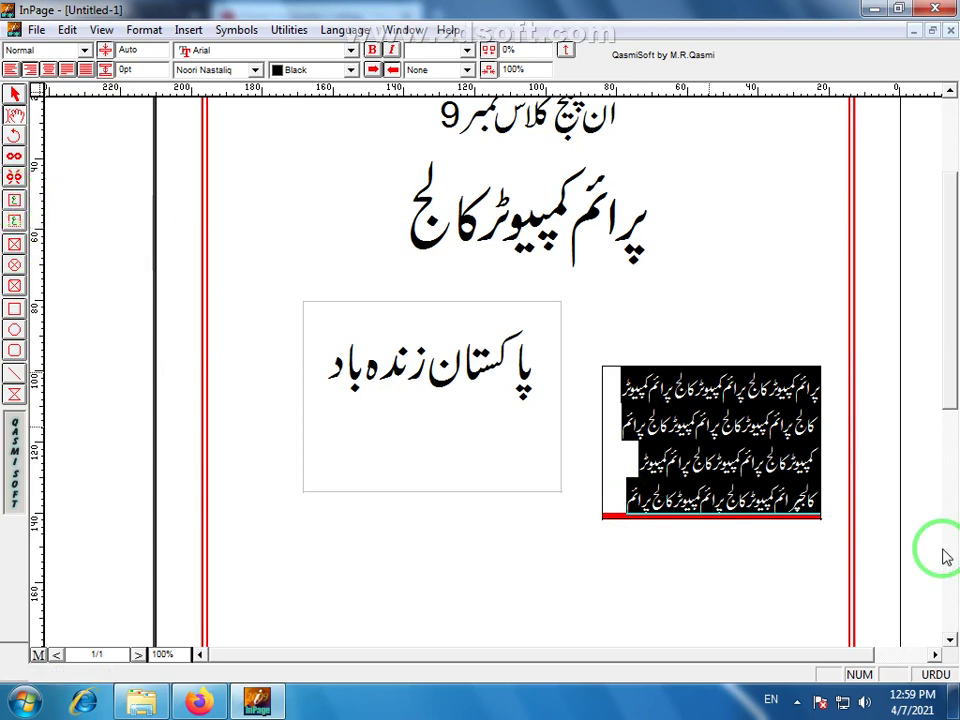
click(654, 497)
click(813, 390)
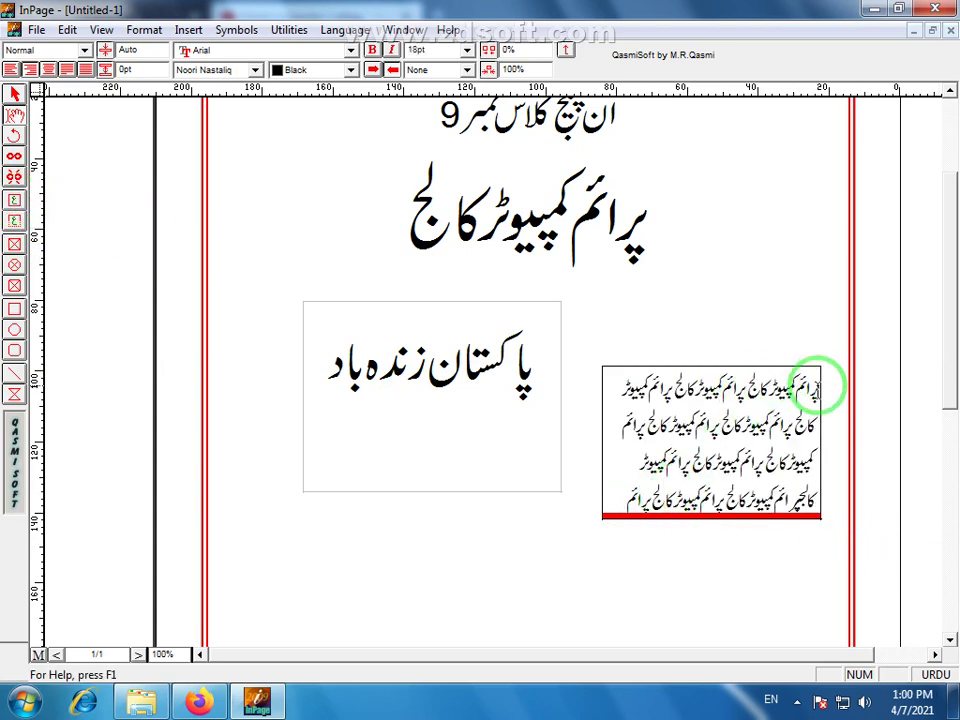
drag(813, 390, 625, 500)
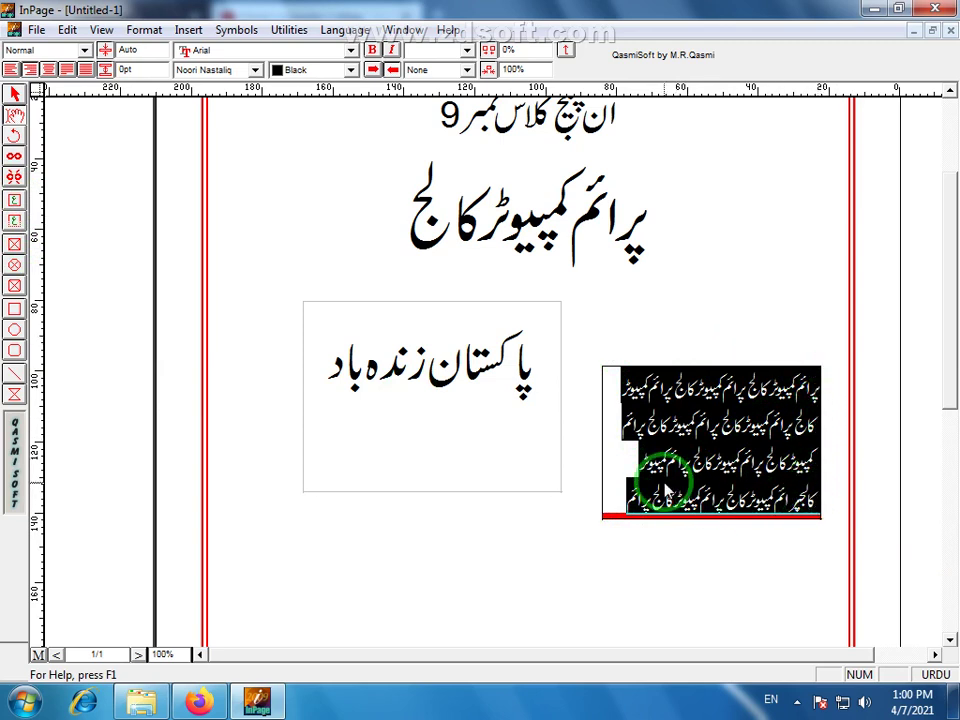
click(693, 465)
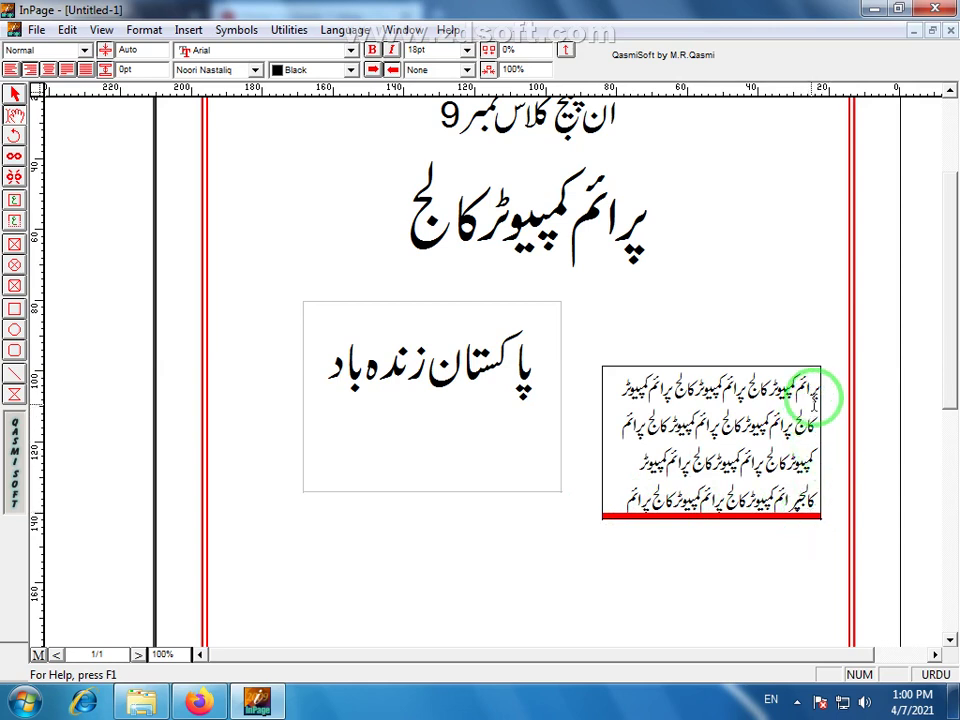
Try replacing "پاکستان زندہ باد" in the first text box with repeated "پرائم کمپیوٹر کالج" text, and undo the replacement.
drag(812, 390, 630, 500)
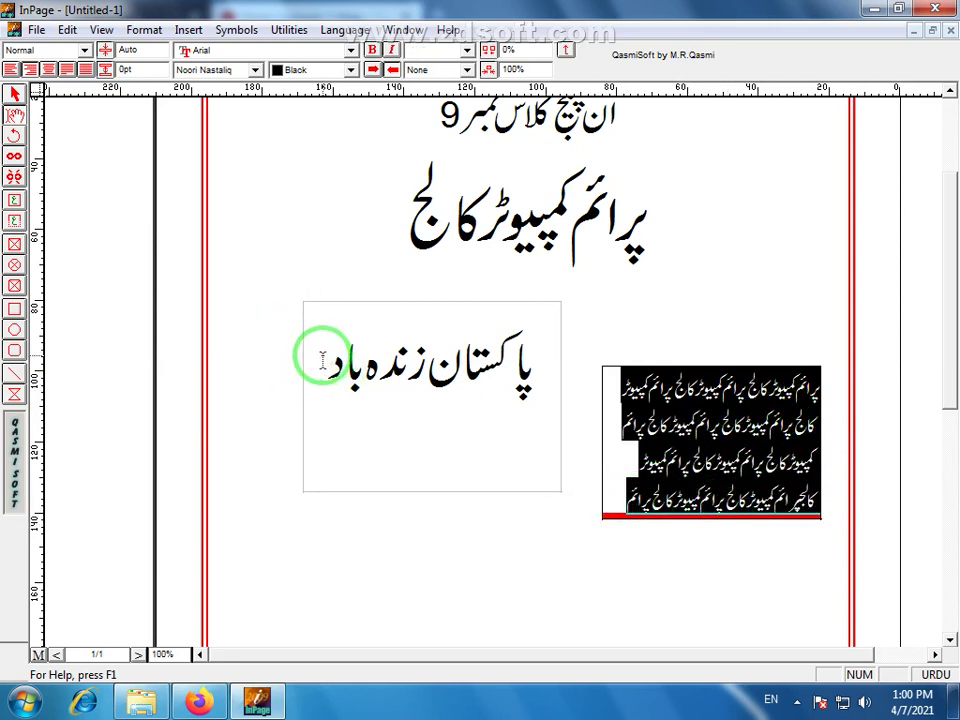
drag(324, 358, 553, 384)
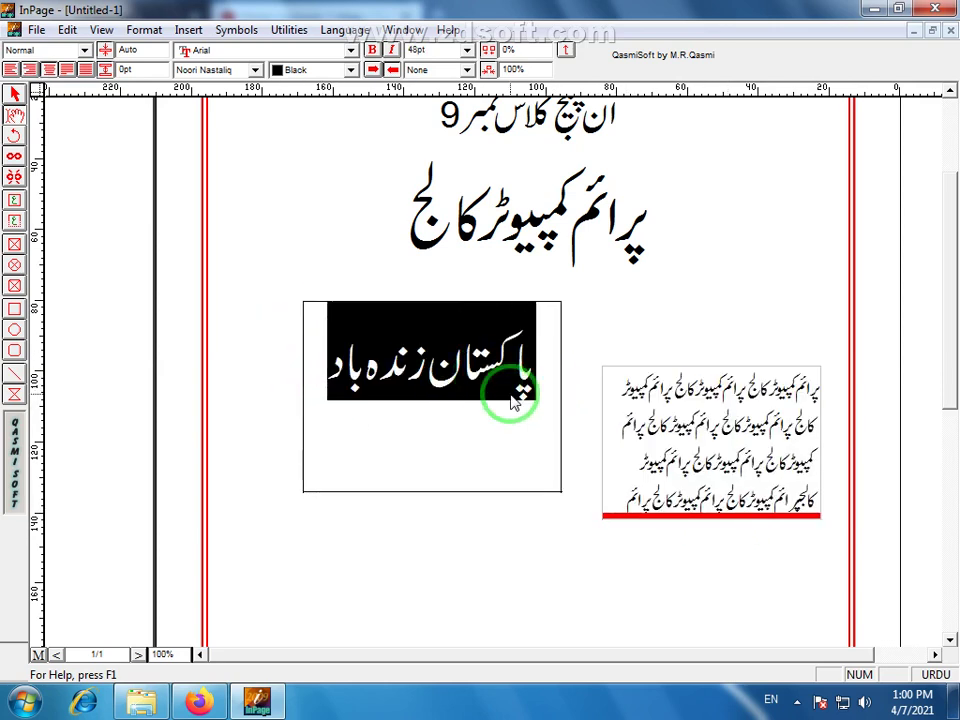
text(پرائم کمپیوٹر کالج پرائم کمپیوٹر کالج پرائم کمپیوٹر کالج پرائم کمپیوٹر کالج)
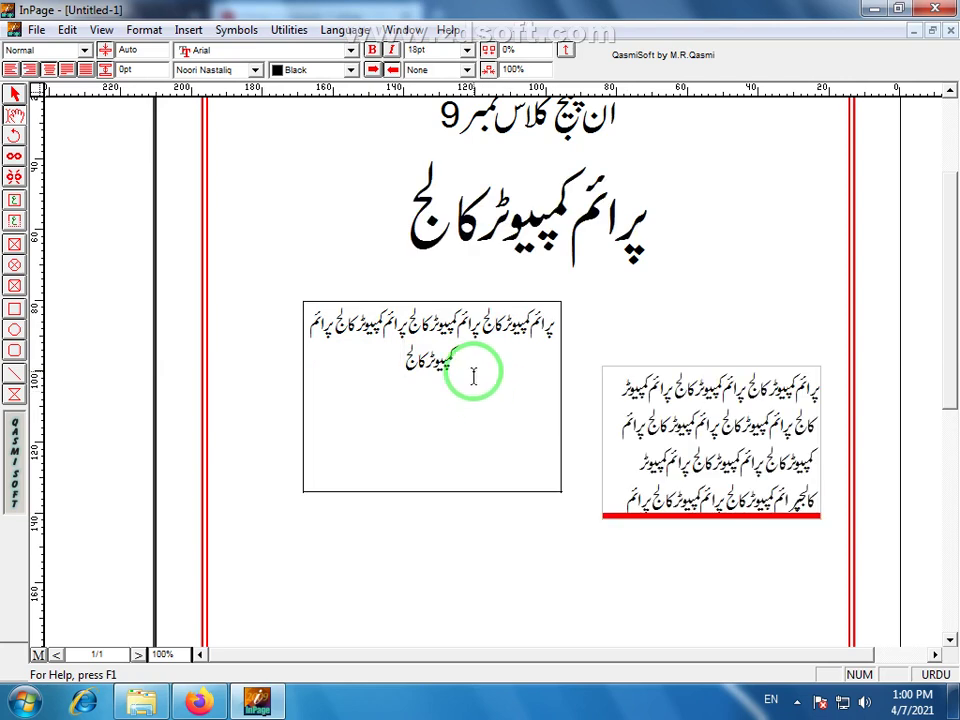
key(ctrl+z)
Add a second copy of "پاکستان زندہ باد" after the existing text in the first text box so it overflows.
drag(311, 375, 561, 388)
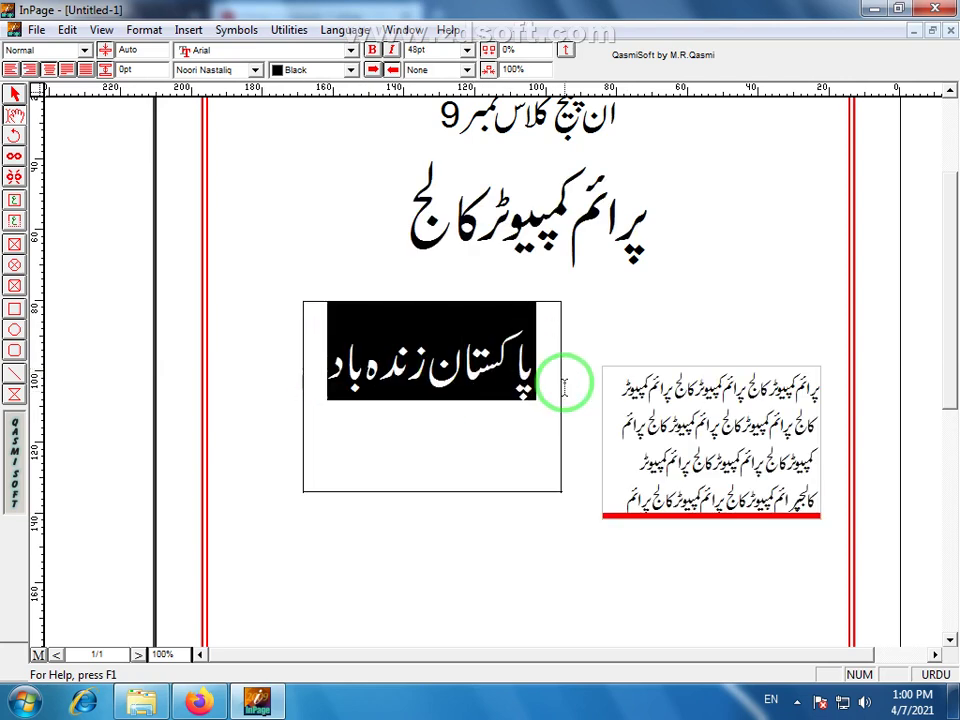
click(322, 378)
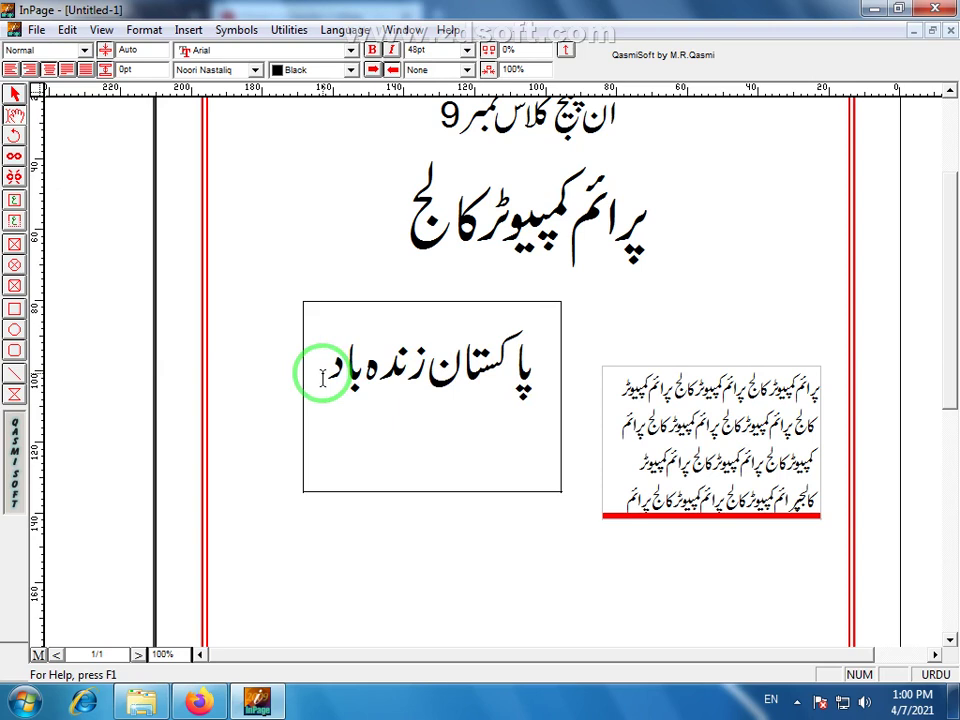
key(Return)
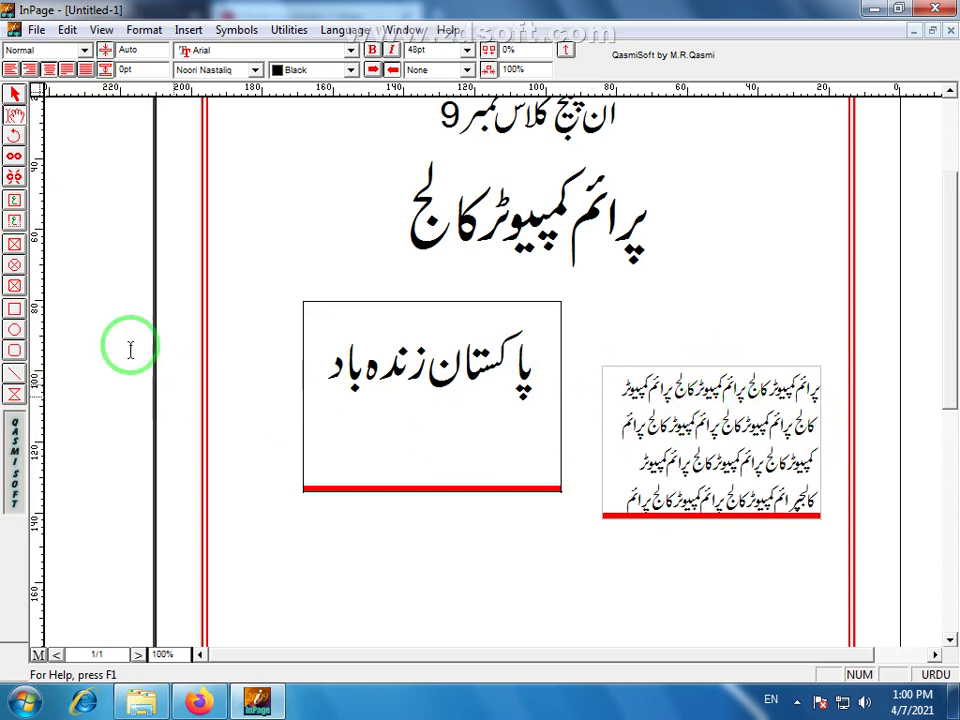
Enlarge the first text box to about 99 by 61 mm and the second to about 60 mm high so their overflowing text fits.
click(17, 96)
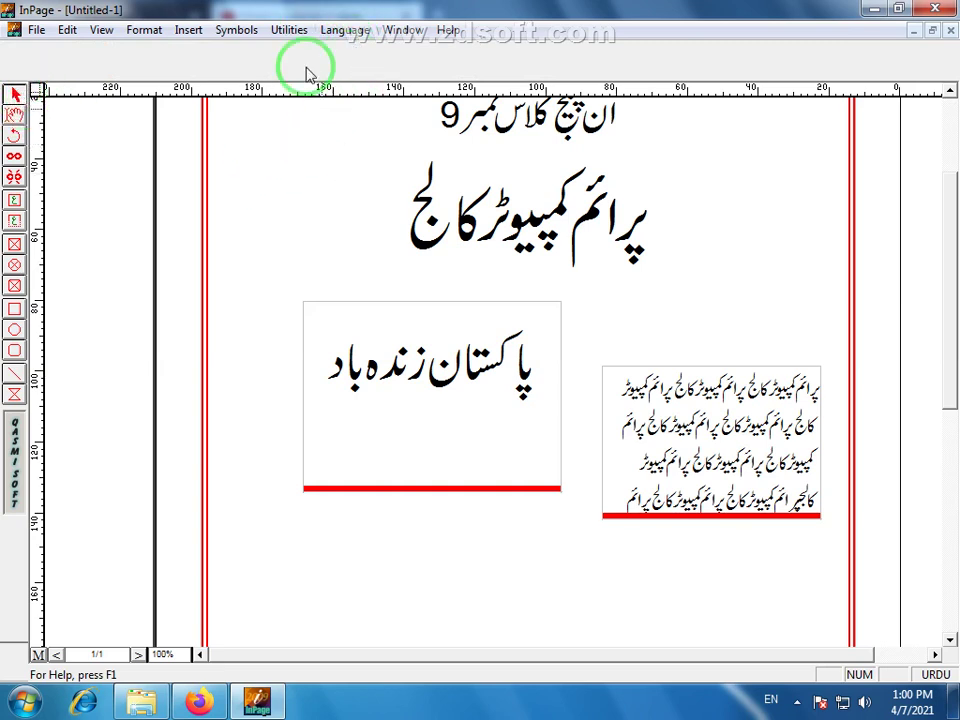
click(330, 195)
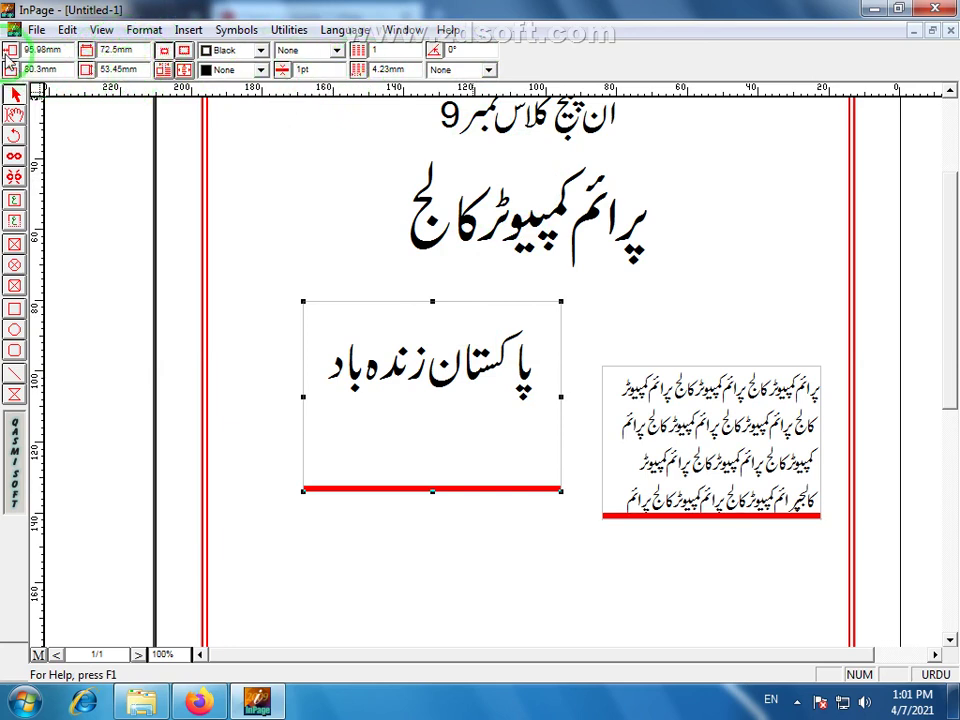
click(289, 167)
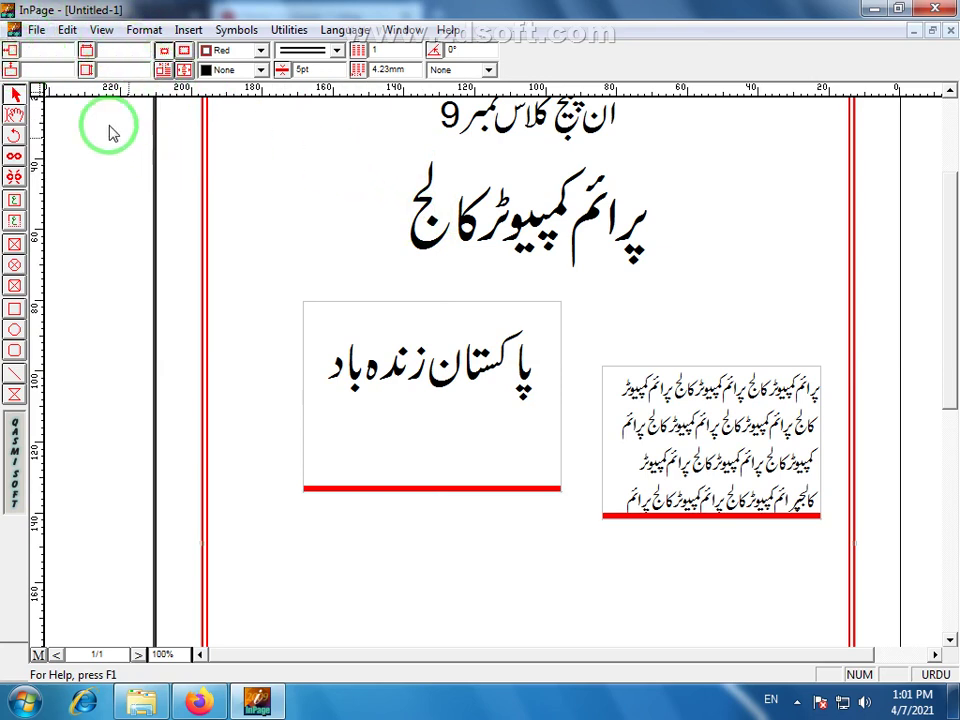
click(433, 306)
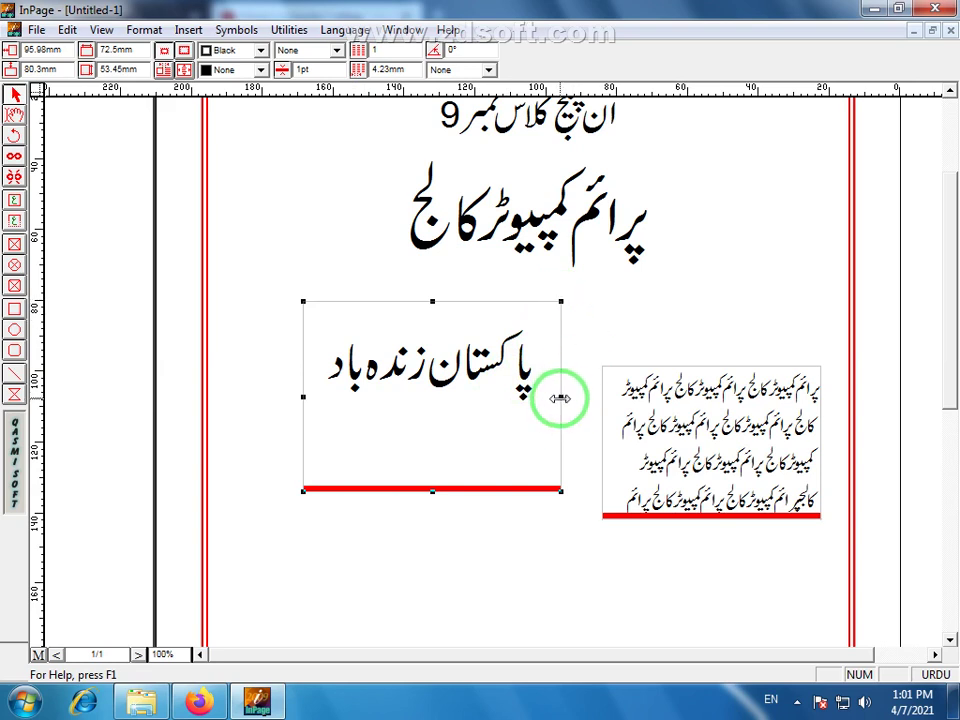
drag(558, 398, 594, 396)
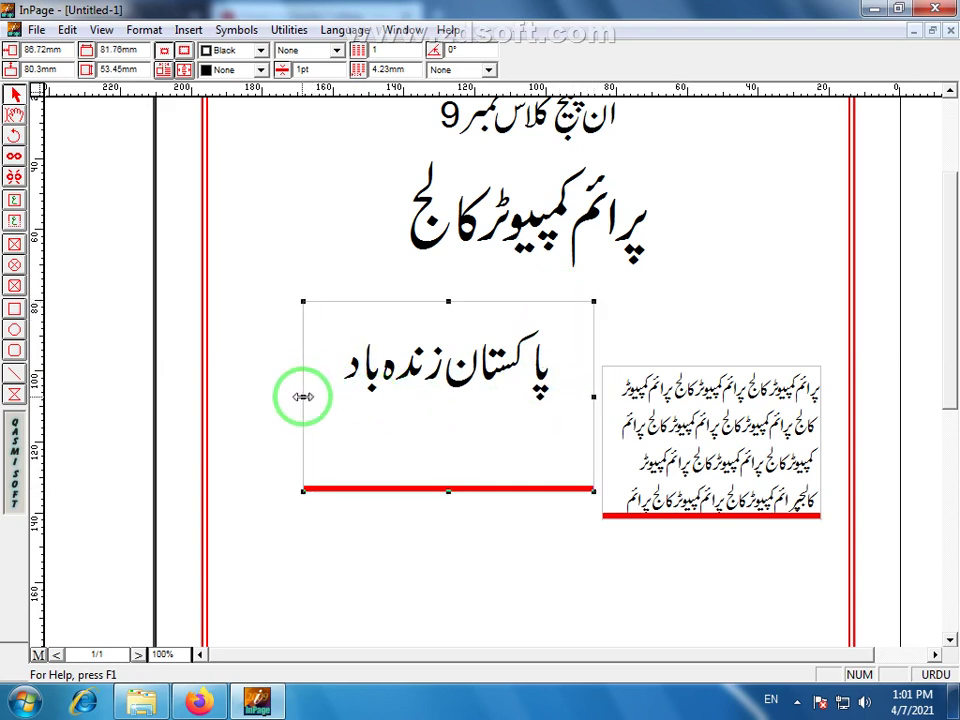
drag(302, 398, 242, 396)
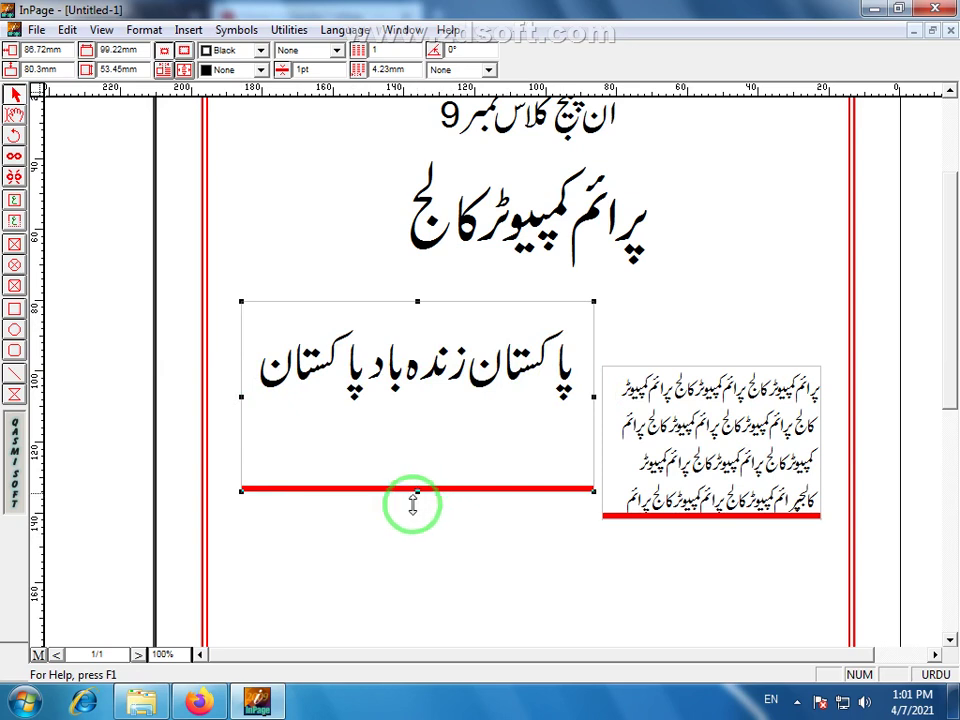
mouse_move(414, 498)
mouse_down()
mouse_move(402, 574)
mouse_move(418, 566)
mouse_move(418, 517)
mouse_up()
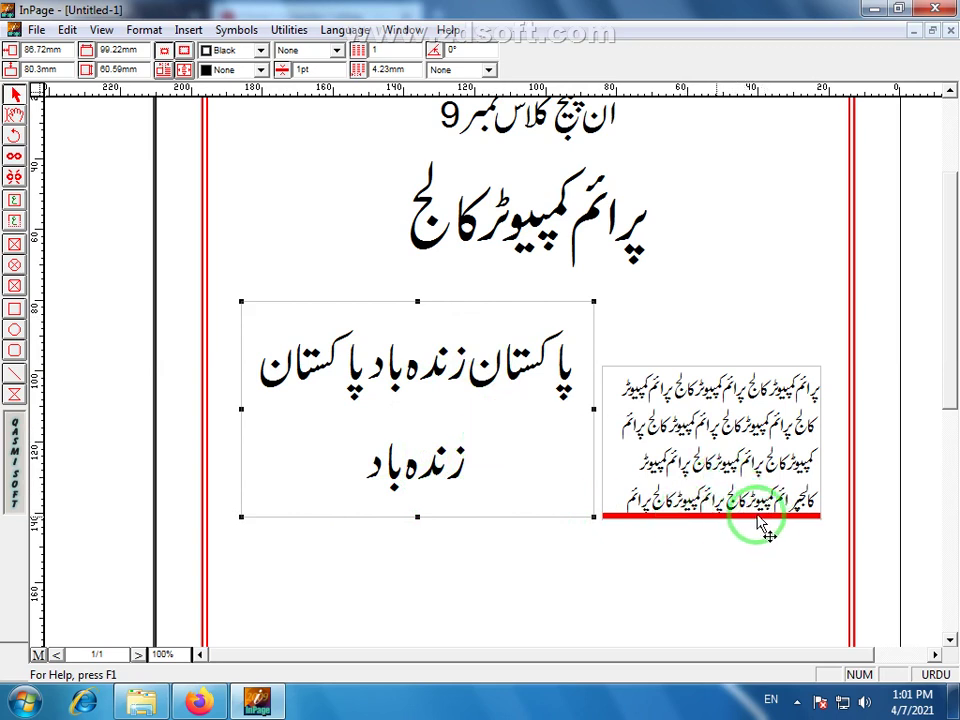
click(725, 400)
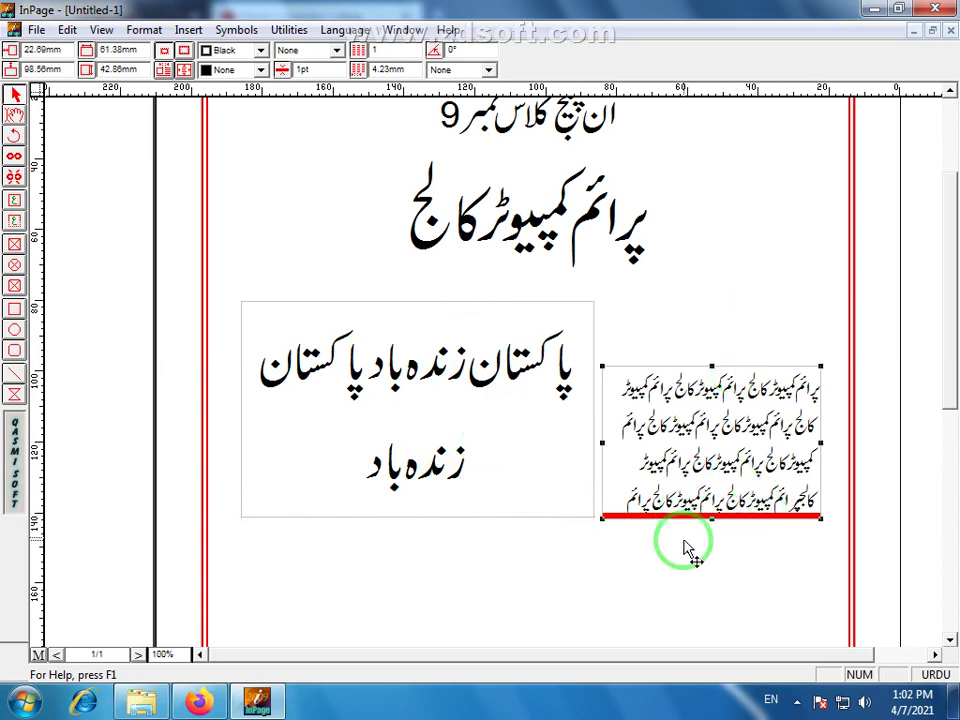
drag(711, 518, 711, 578)
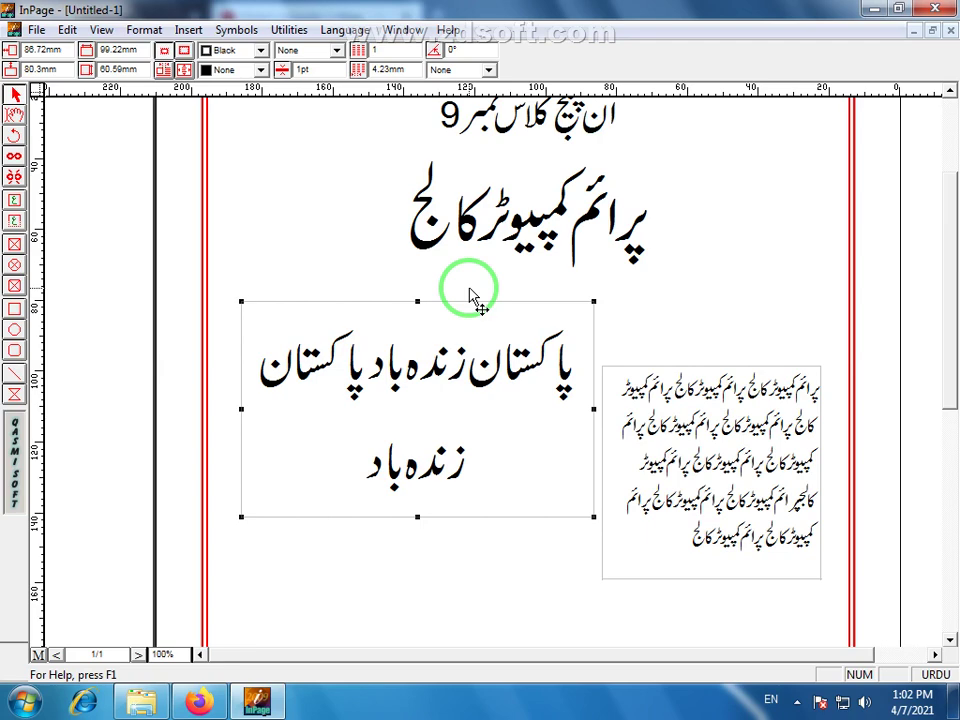
Move the first text box to the lower part of the page and the second one into the space just below the heading.
drag(476, 308, 484, 536)
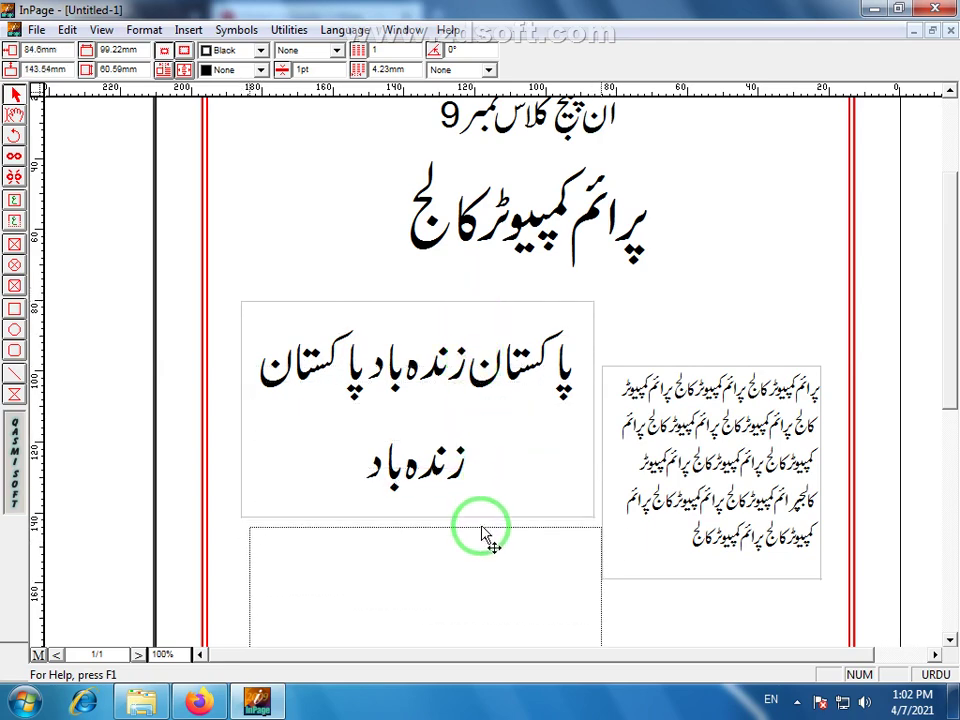
double_click(720, 373)
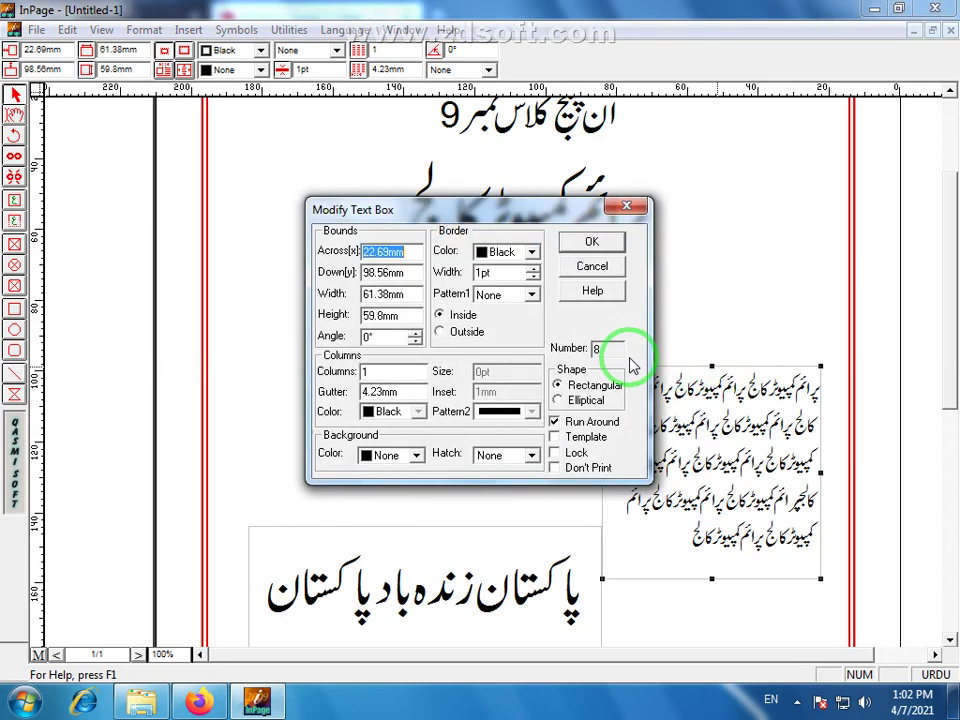
click(606, 268)
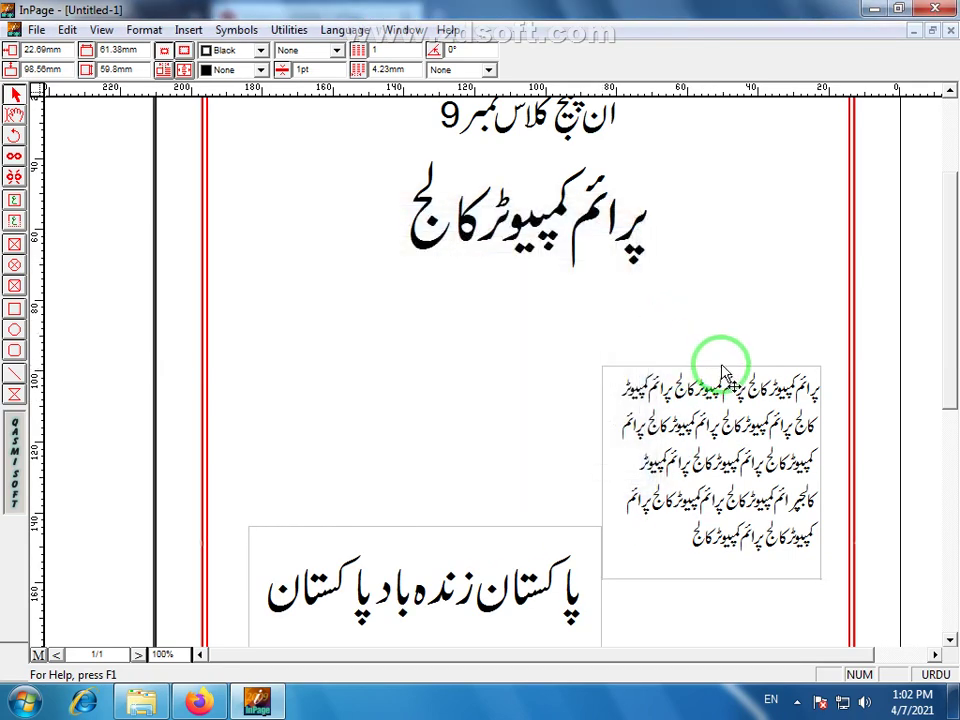
click(525, 347)
drag(730, 375, 398, 282)
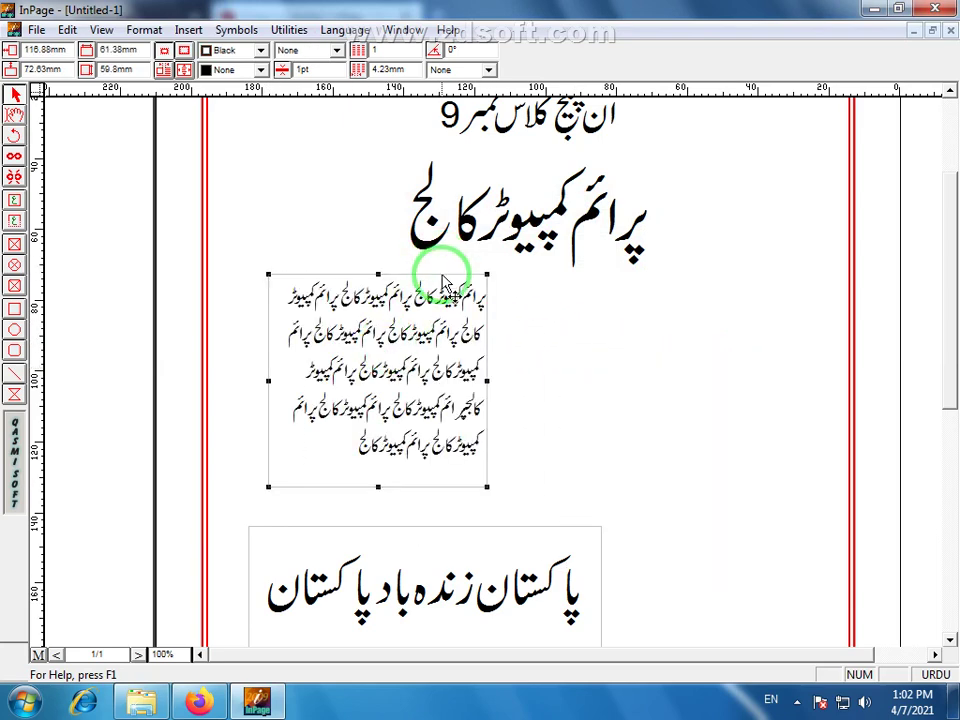
Delete the small second text box and move the "پاکستان زندہ باد" box up to about 60.5 mm across and 85.6 mm down.
key(Delete)
click(480, 626)
drag(484, 536, 553, 328)
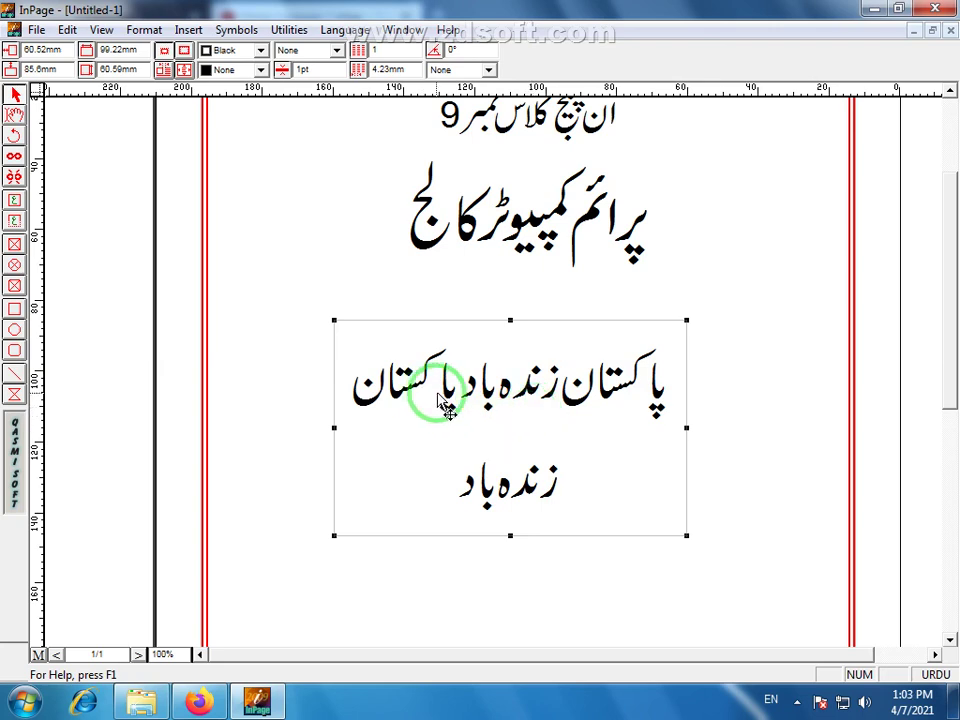
Give the "پاکستان زندہ باد" text box a dashed border pattern with a width of 3pt.
click(337, 50)
click(337, 112)
click(337, 112)
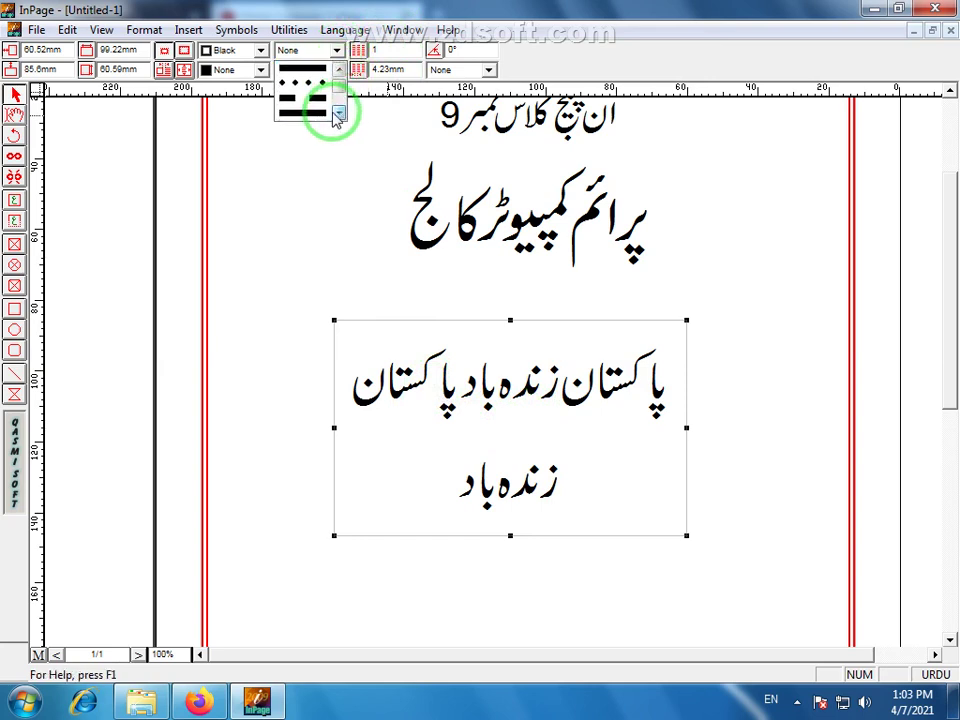
click(324, 113)
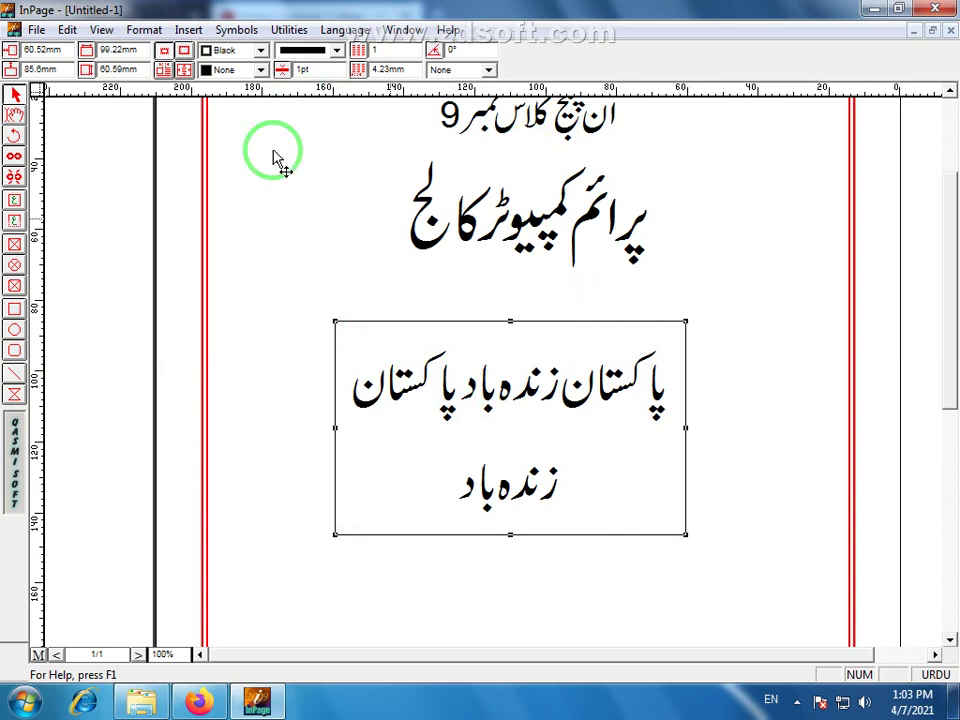
click(300, 70)
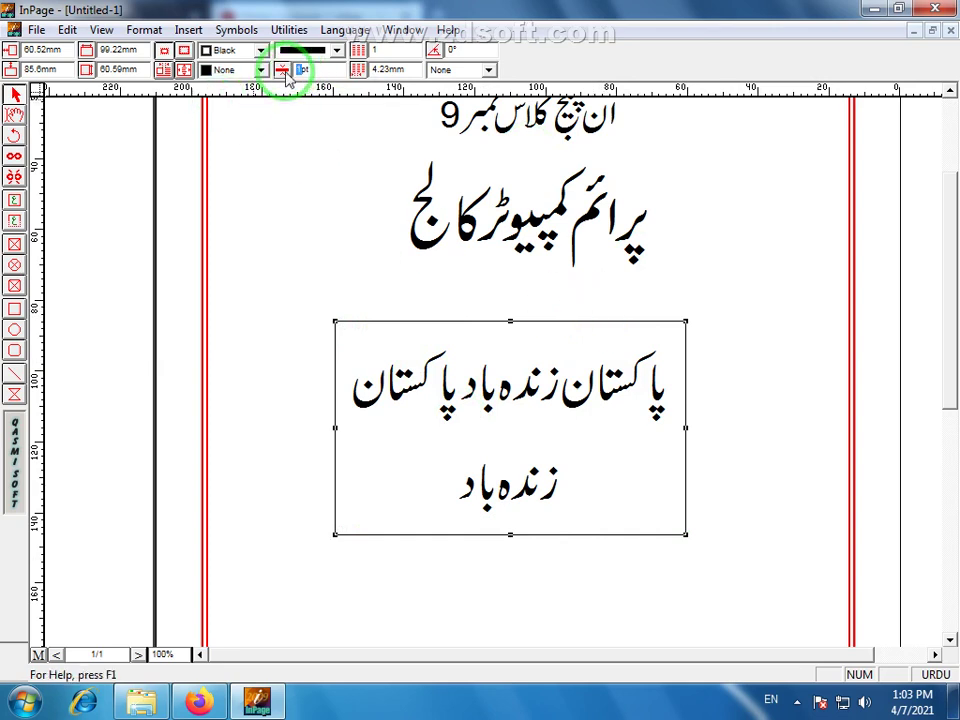
key(Return)
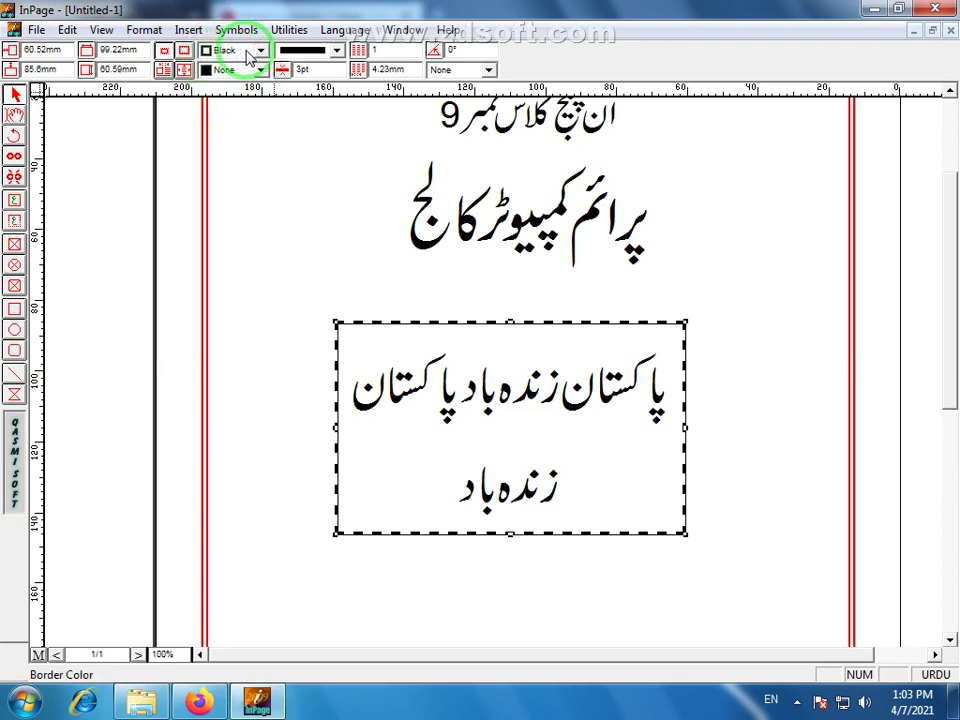
Set the border colour of the text box to Blue.
click(264, 114)
click(264, 114)
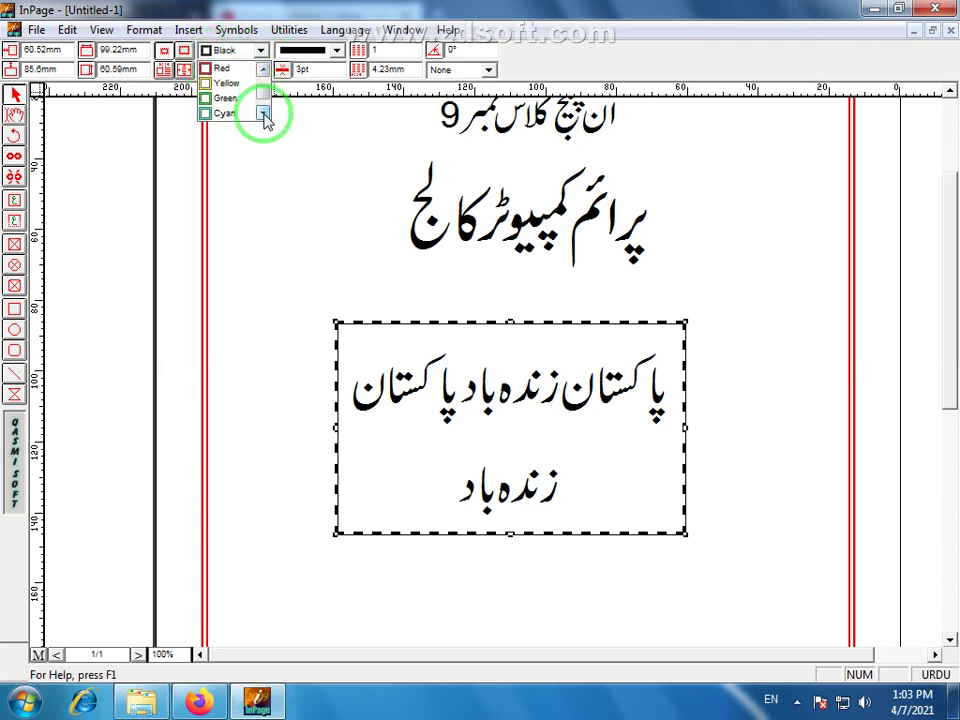
click(264, 114)
click(245, 114)
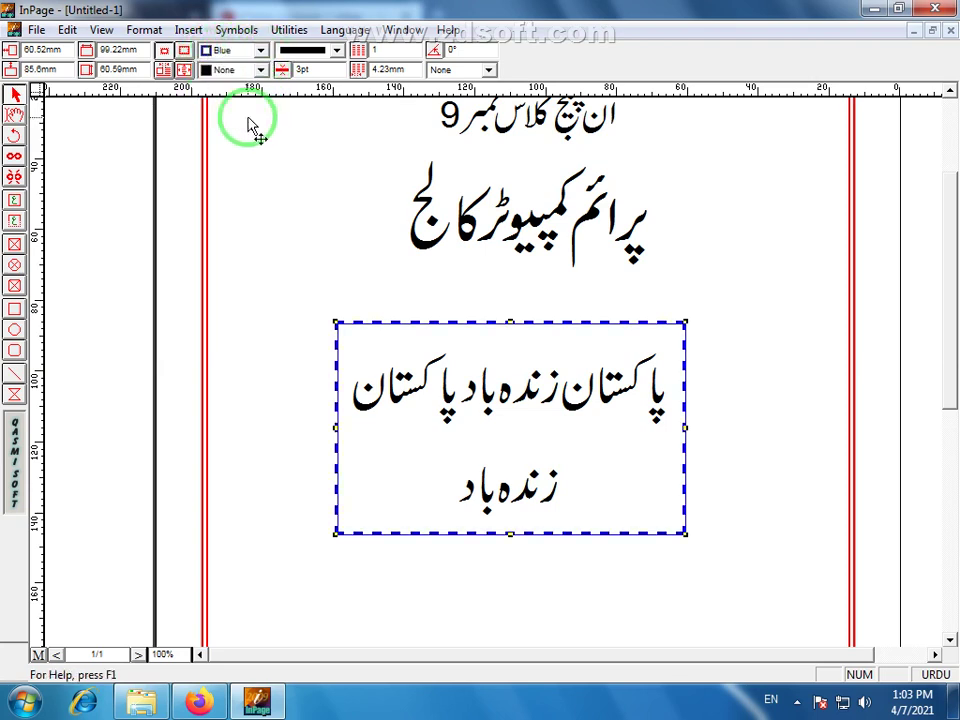
Fill the background of the text box with Yellow.
click(260, 70)
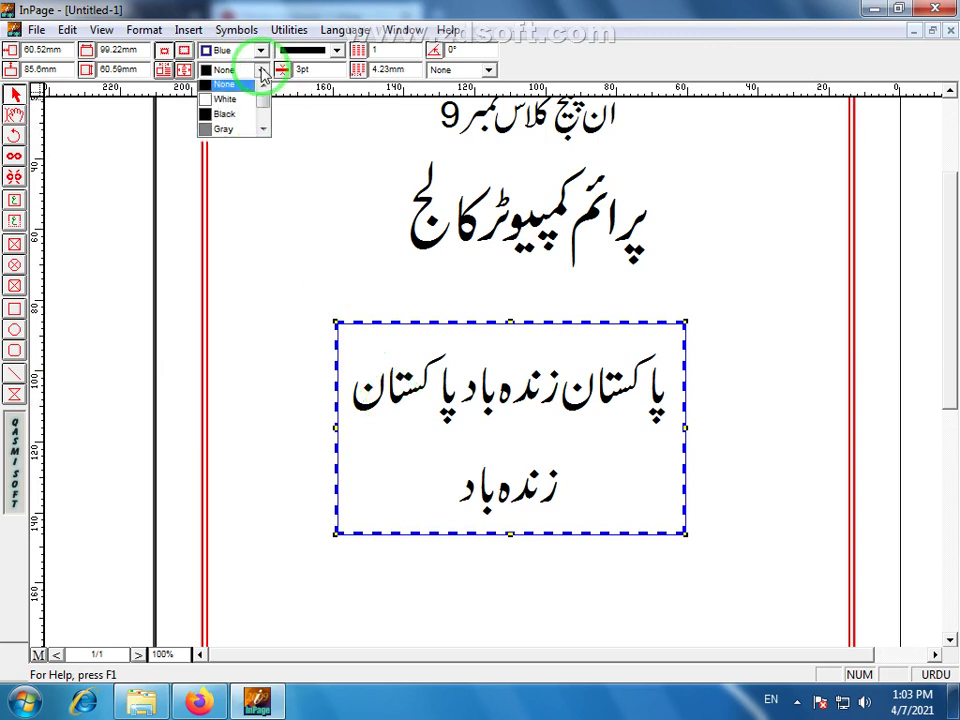
click(263, 133)
click(264, 133)
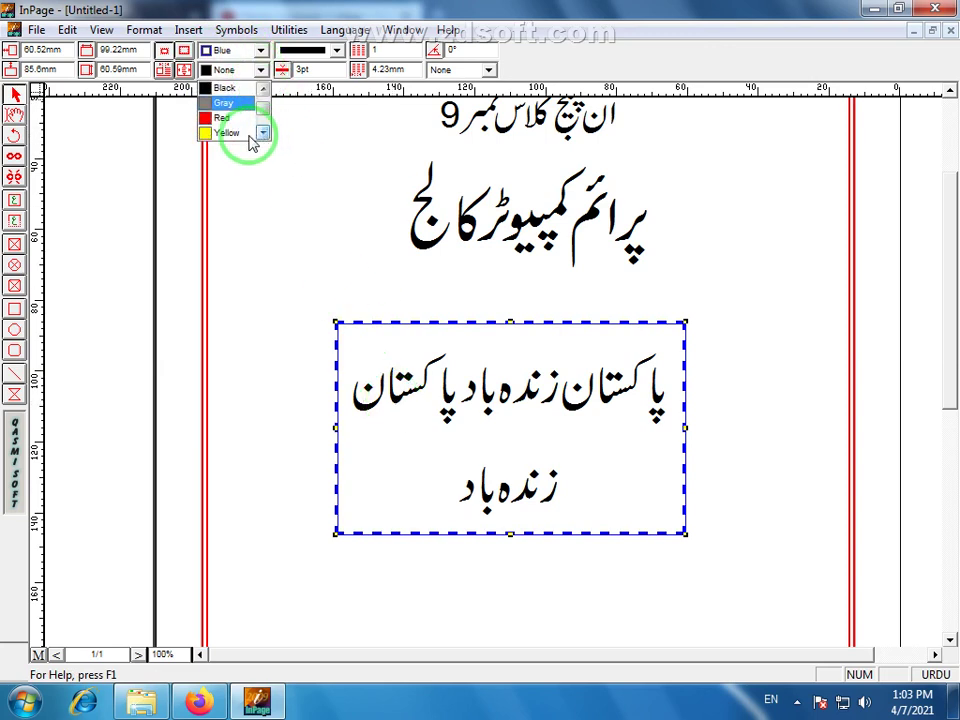
click(249, 134)
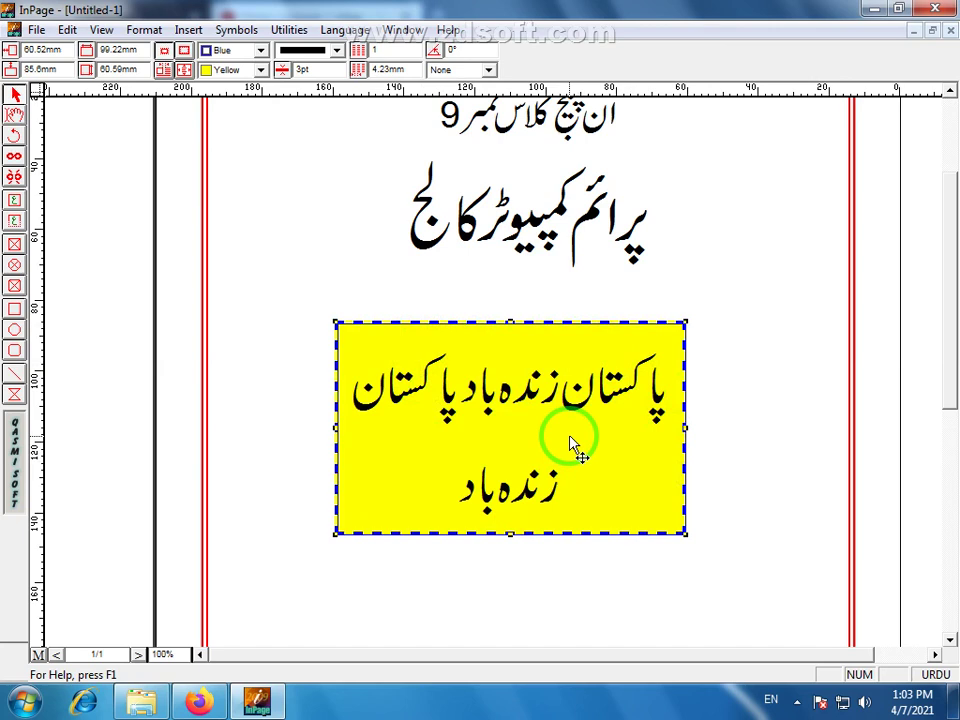
Replace the "پاکستان زندہ باد" text in the yellow box with "خوشخبری".
click(15, 114)
drag(381, 454, 704, 362)
text(کوس)
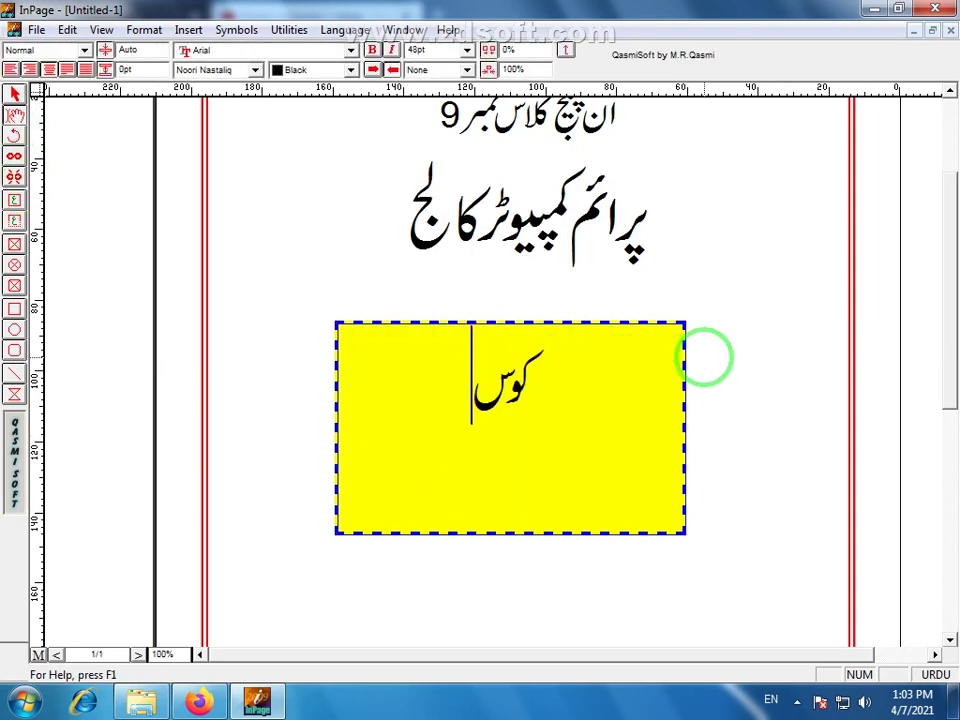
key(BackSpace)
text(ج)
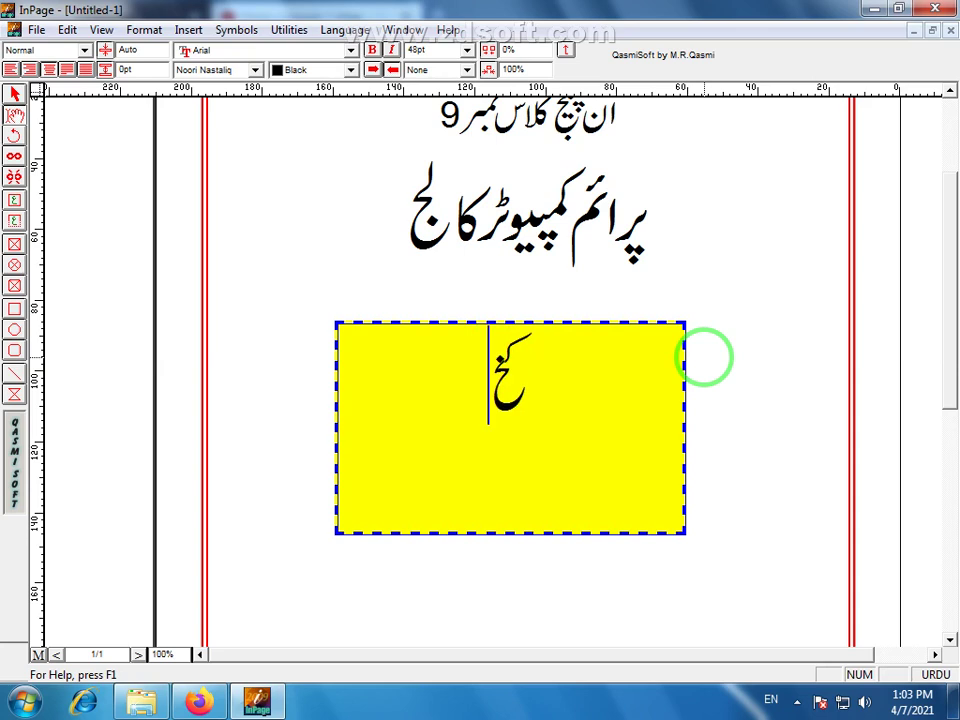
key(BackSpace)
key(BackSpace)
text(خوش)
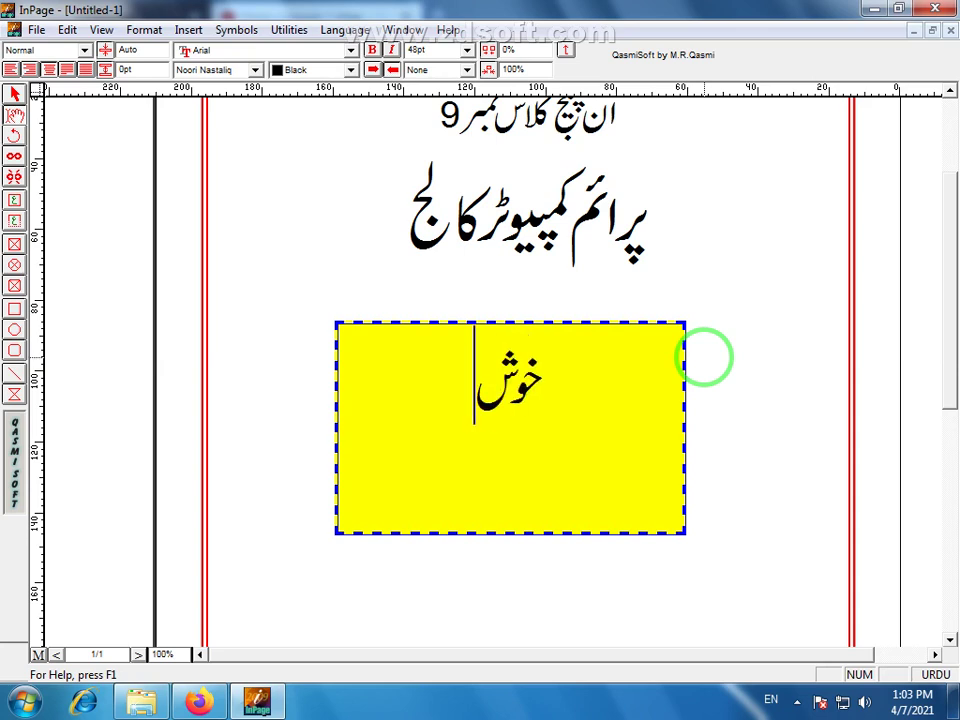
text(خبری)
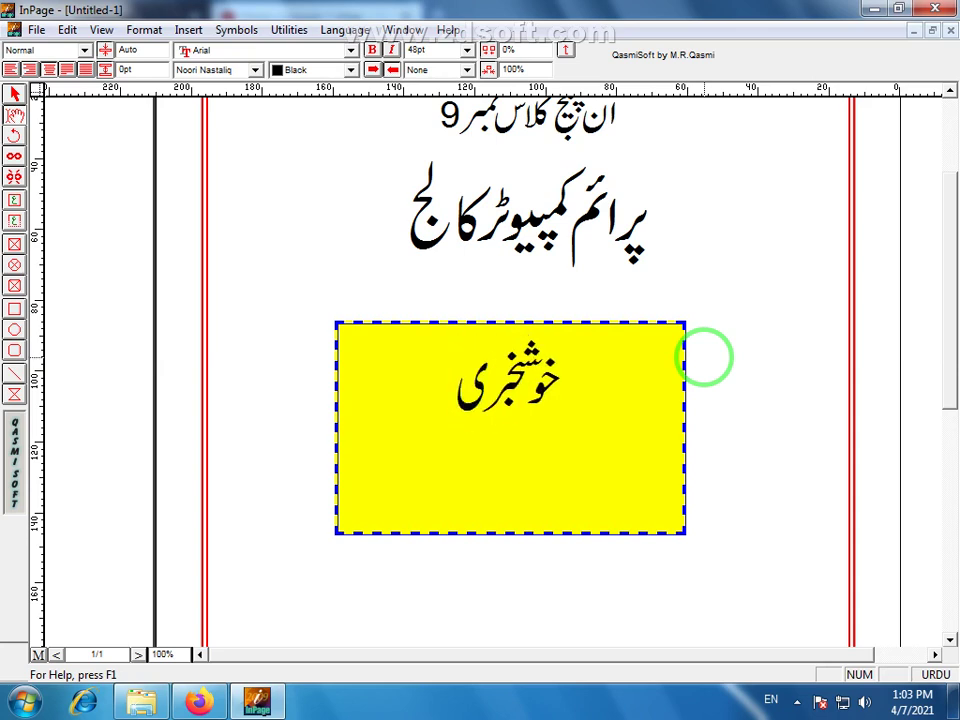
Set the font size of "خوشخبری" to 130pt and select its yellow text box as an object.
key(ctrl+a)
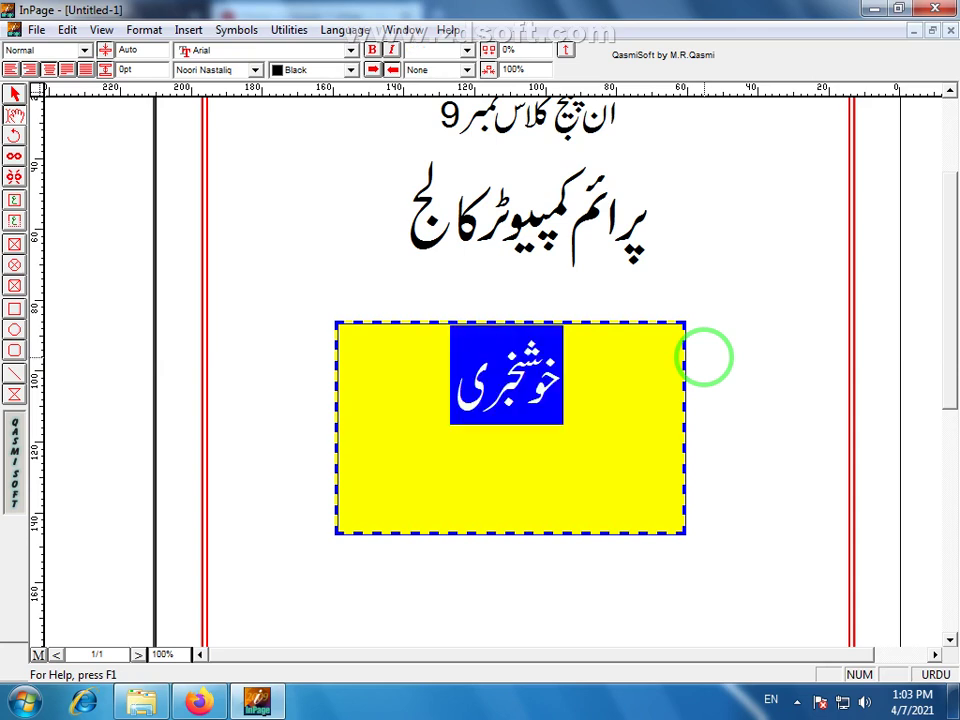
click(465, 51)
click(441, 163)
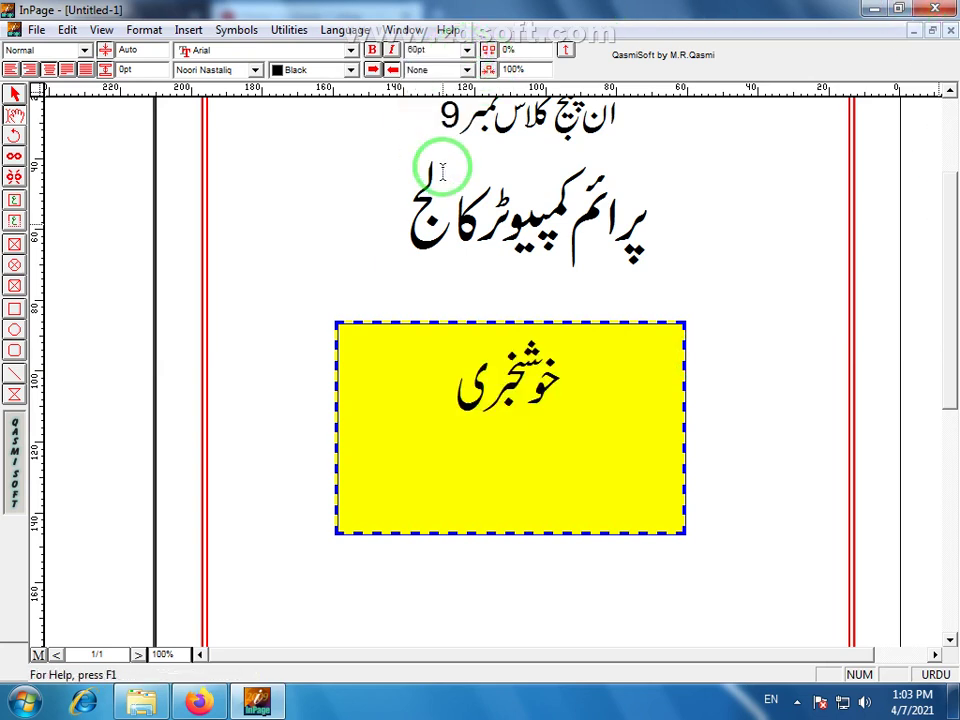
click(441, 50)
key(Return)
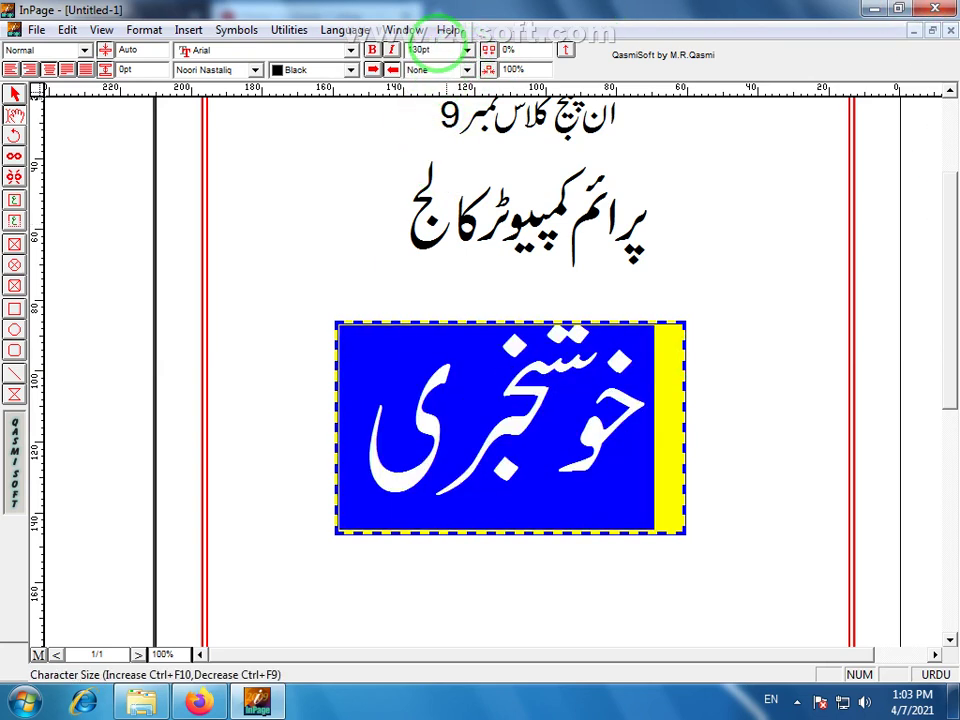
click(821, 564)
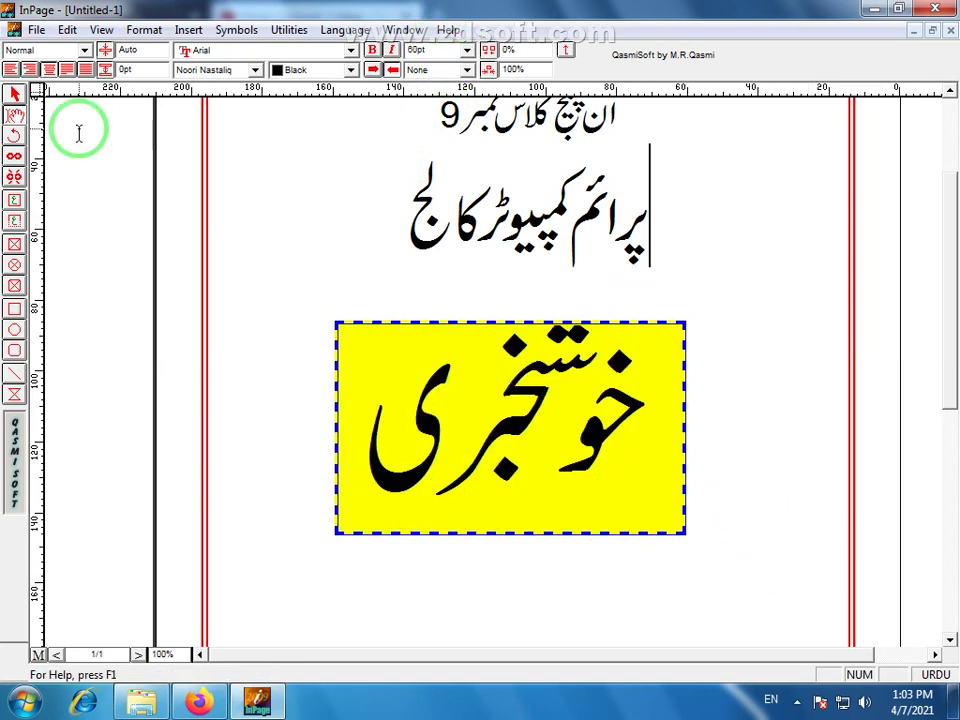
click(13, 94)
click(448, 396)
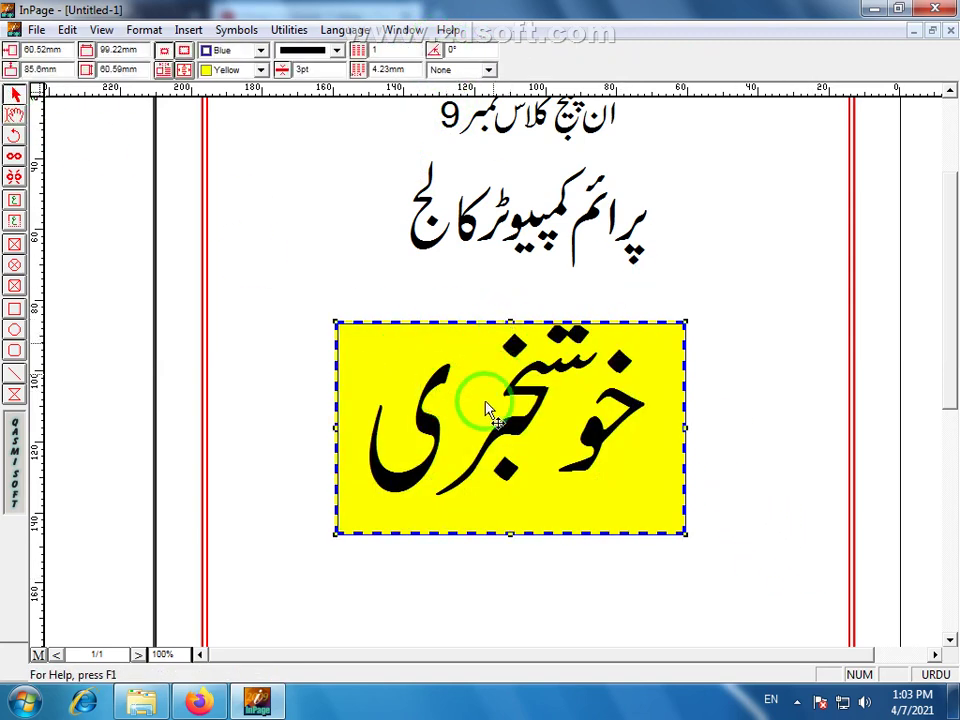
Increase the yellow text box's height to about 75 mm and move it up to about 80 mm from the page's top.
drag(503, 576, 506, 588)
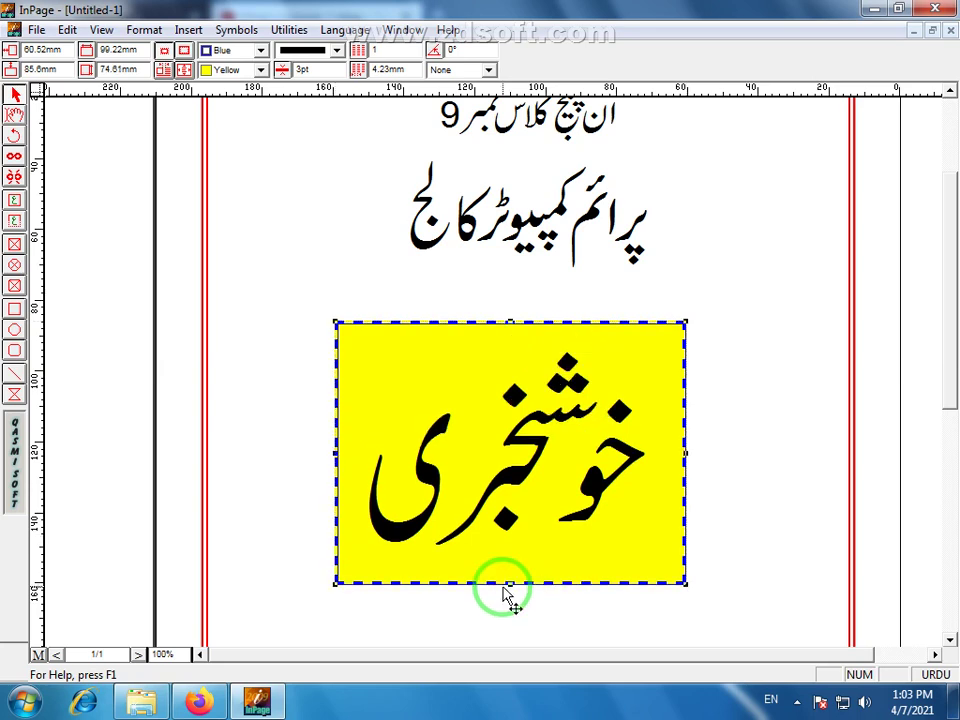
drag(604, 330, 605, 309)
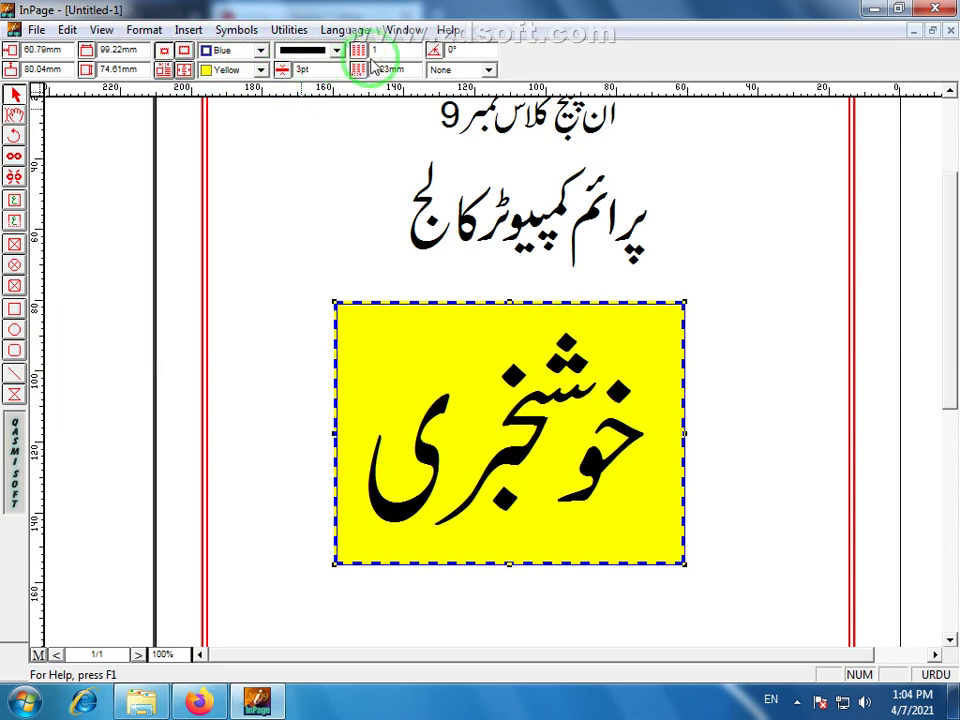
Rotate the yellow text box by 15° and move it down, clear of the heading, to a vertical position of about 113 mm.
click(453, 49)
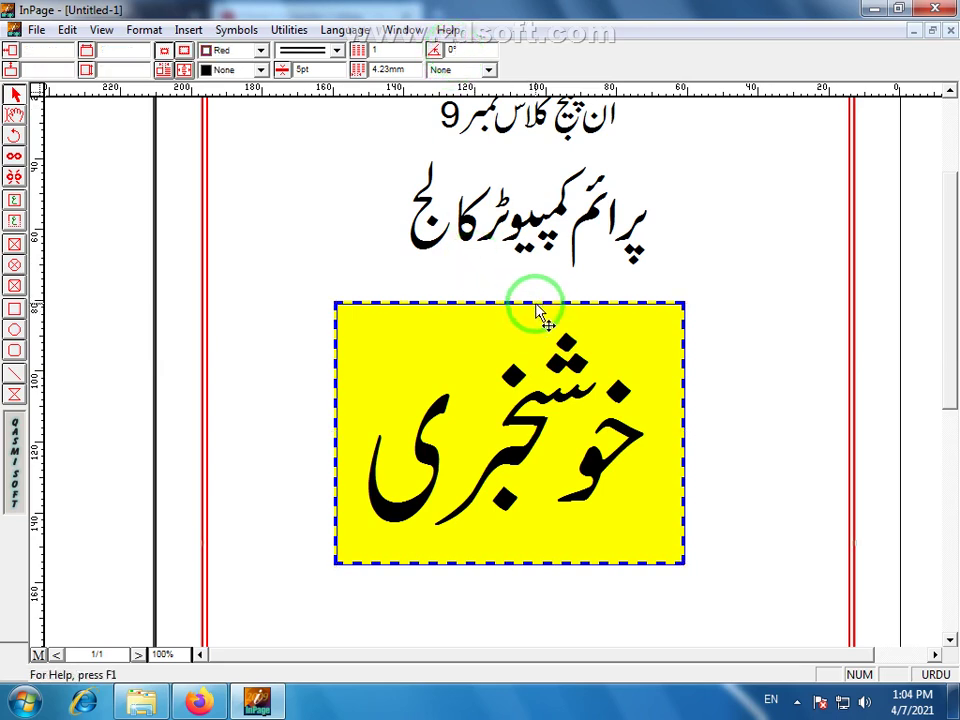
double_click(452, 50)
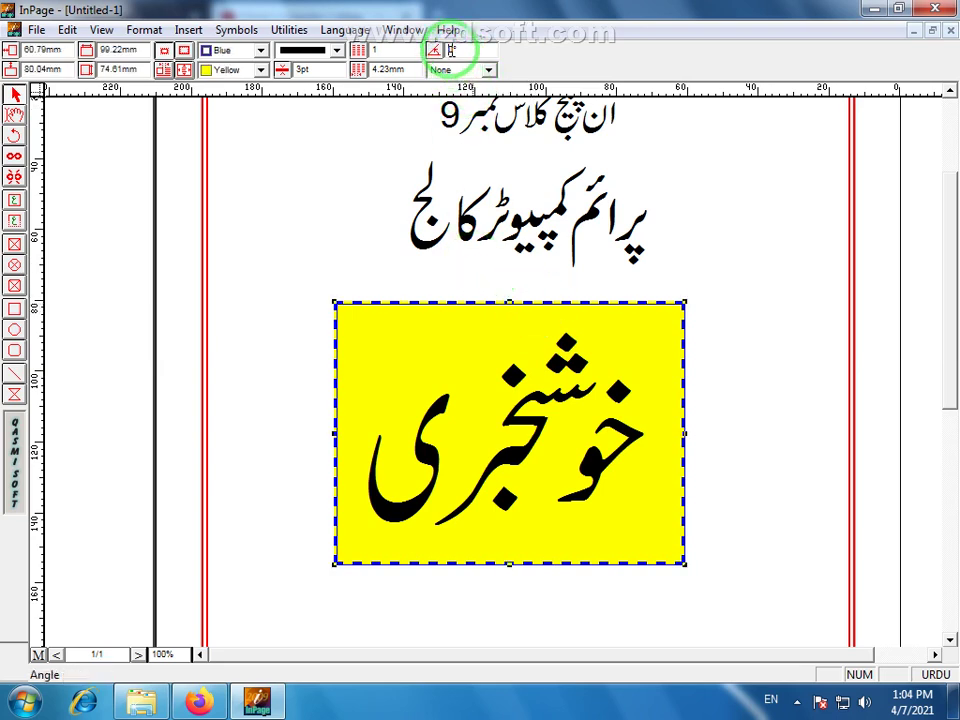
drag(455, 50, 438, 47)
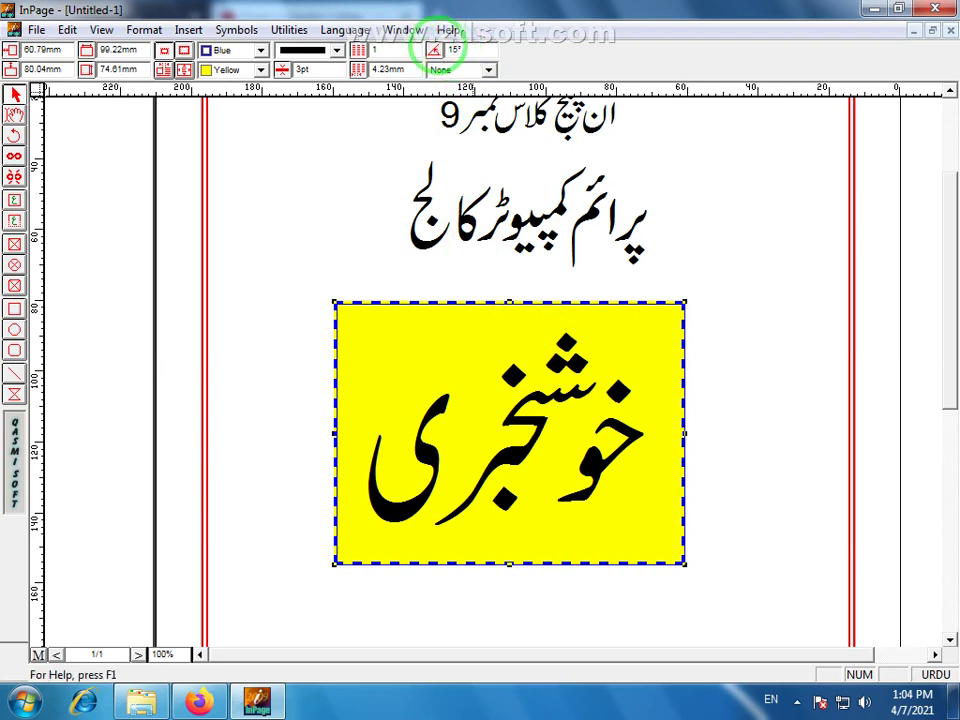
key(Return)
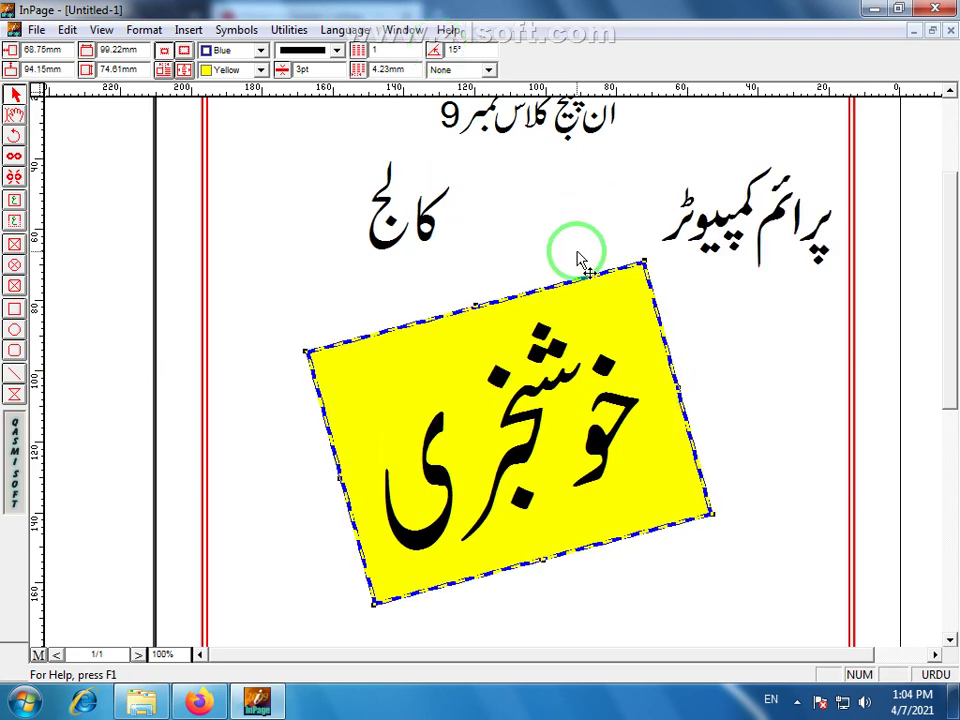
drag(574, 306, 568, 372)
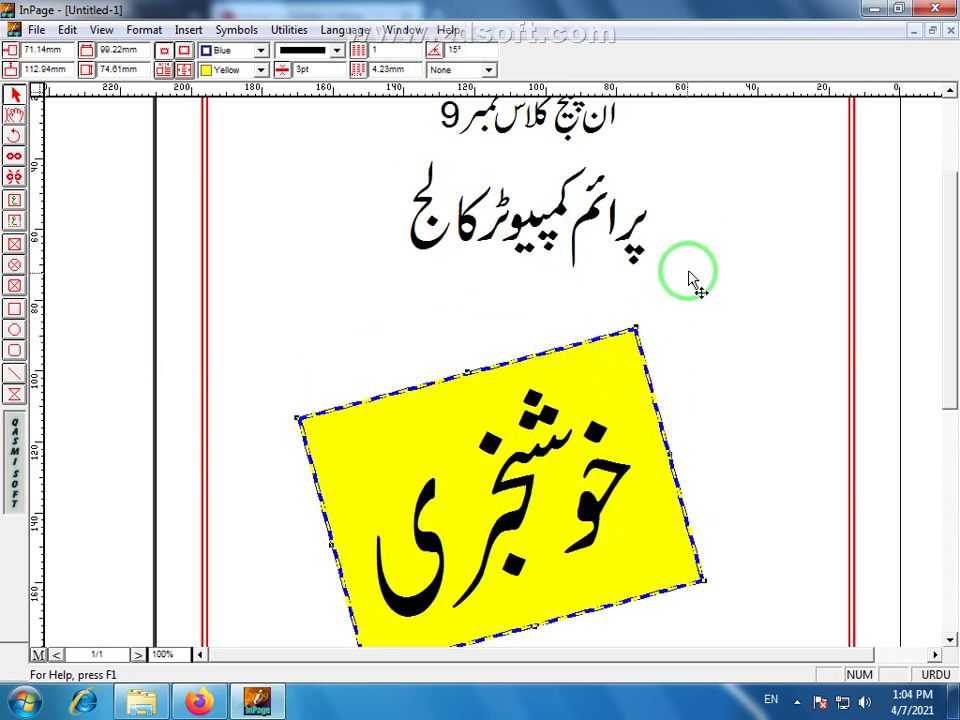
Set the yellow text box's rotation angle to 10° and apply the diagonal-line fill pattern to it.
scroll(943, 422, down, 3)
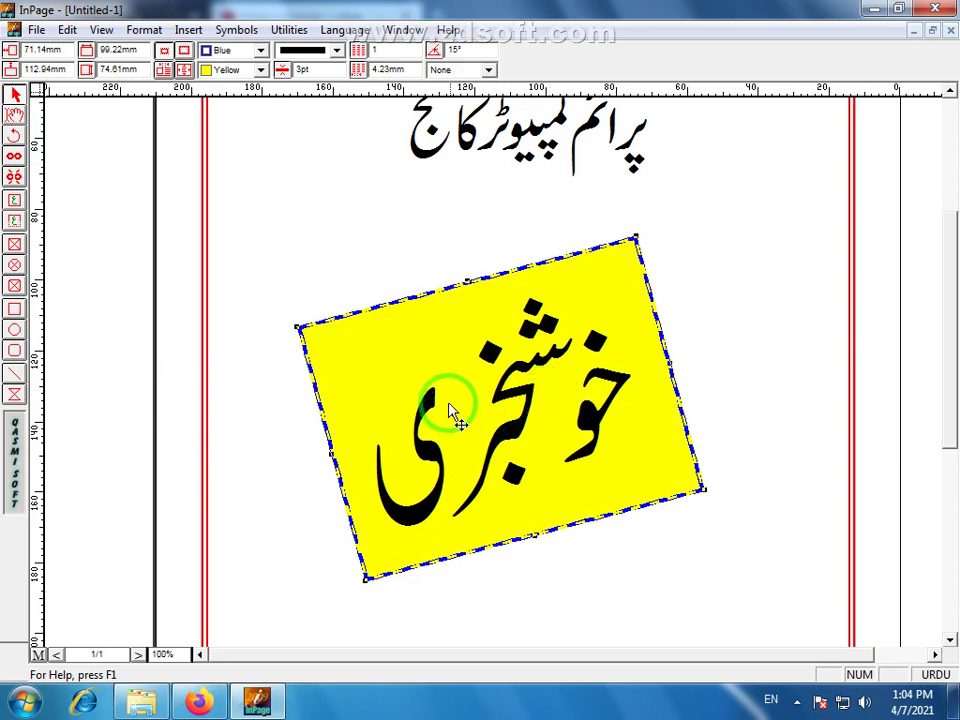
click(458, 49)
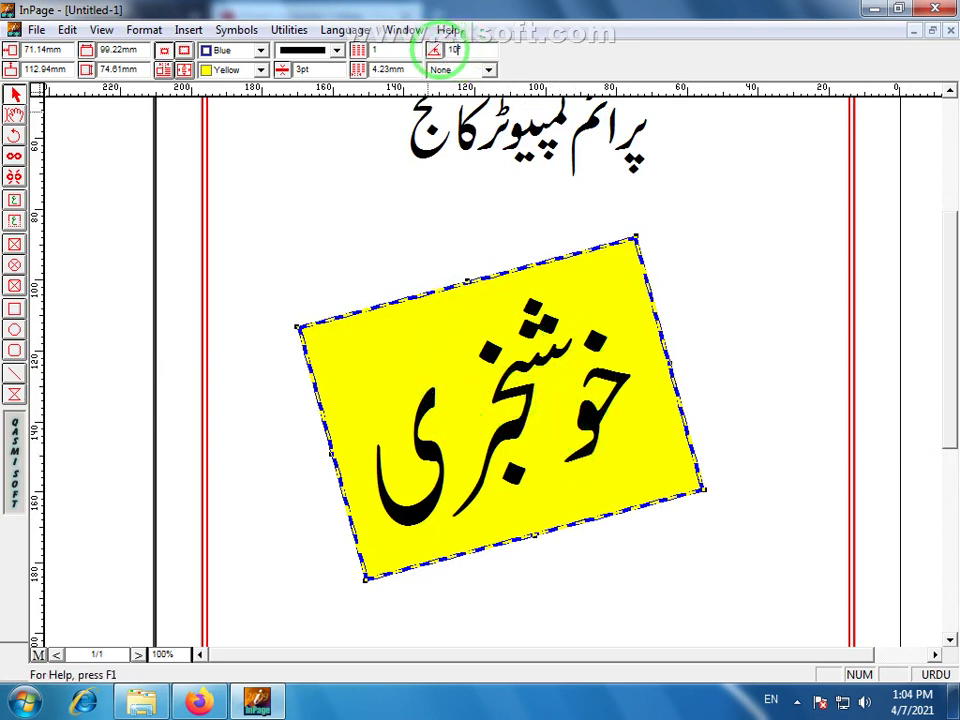
text(10)
key(Return)
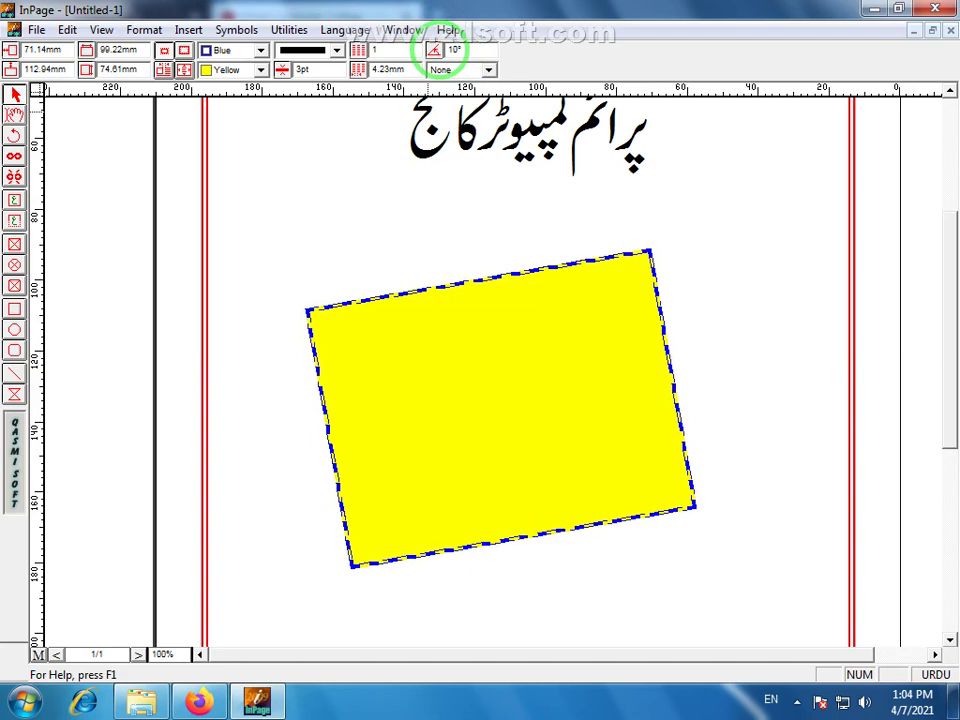
click(489, 70)
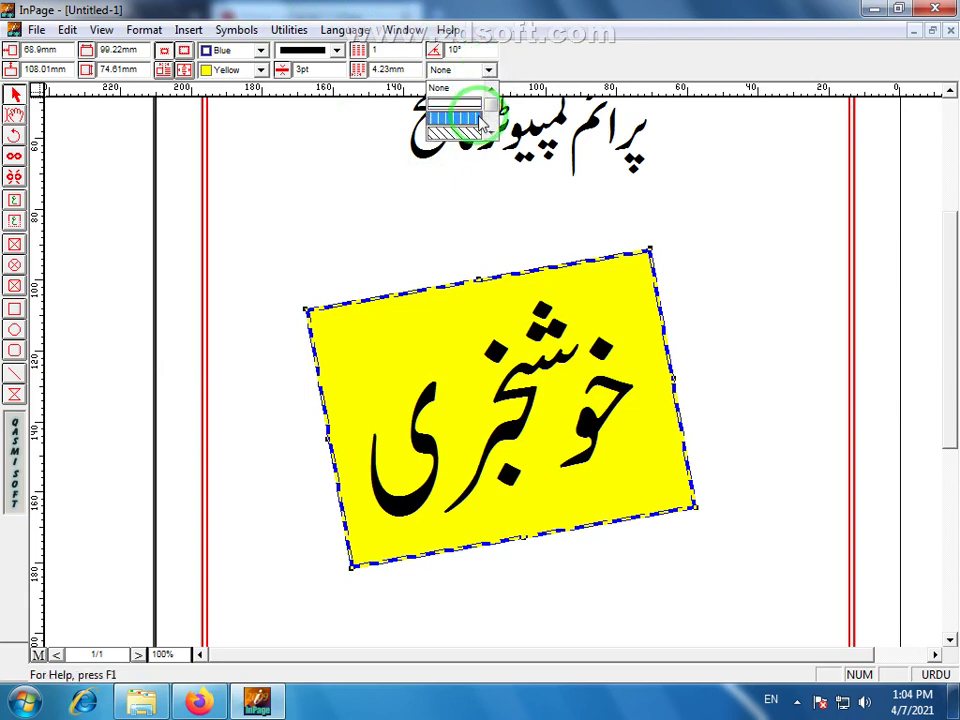
click(468, 106)
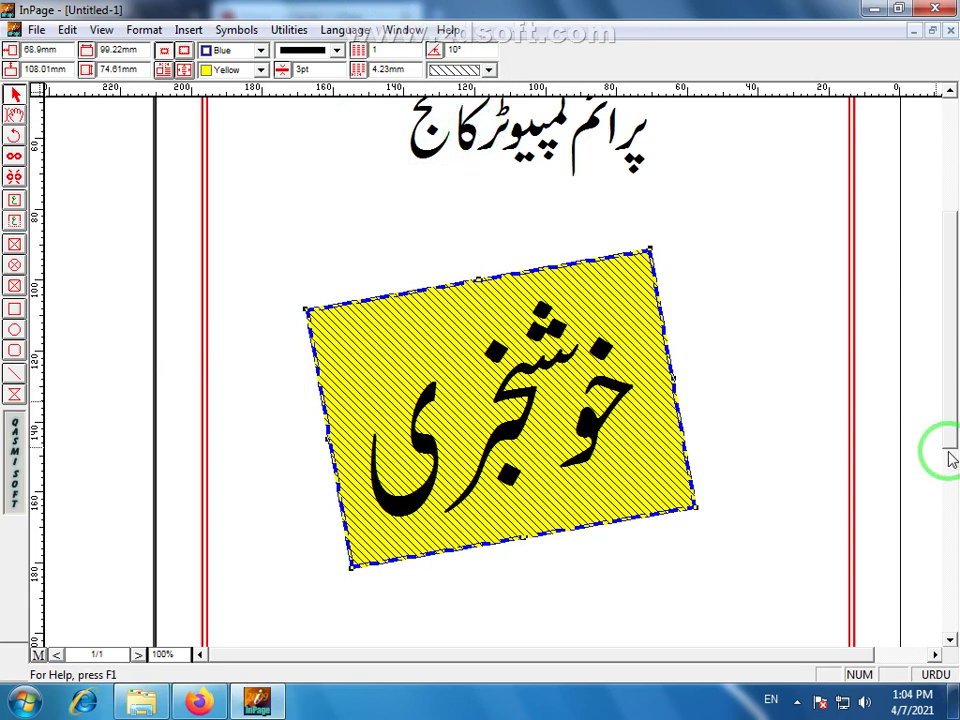
Draw a new text box about 146 mm wide and 74 mm high in the empty area below the yellow box.
scroll(945, 467, down, 3)
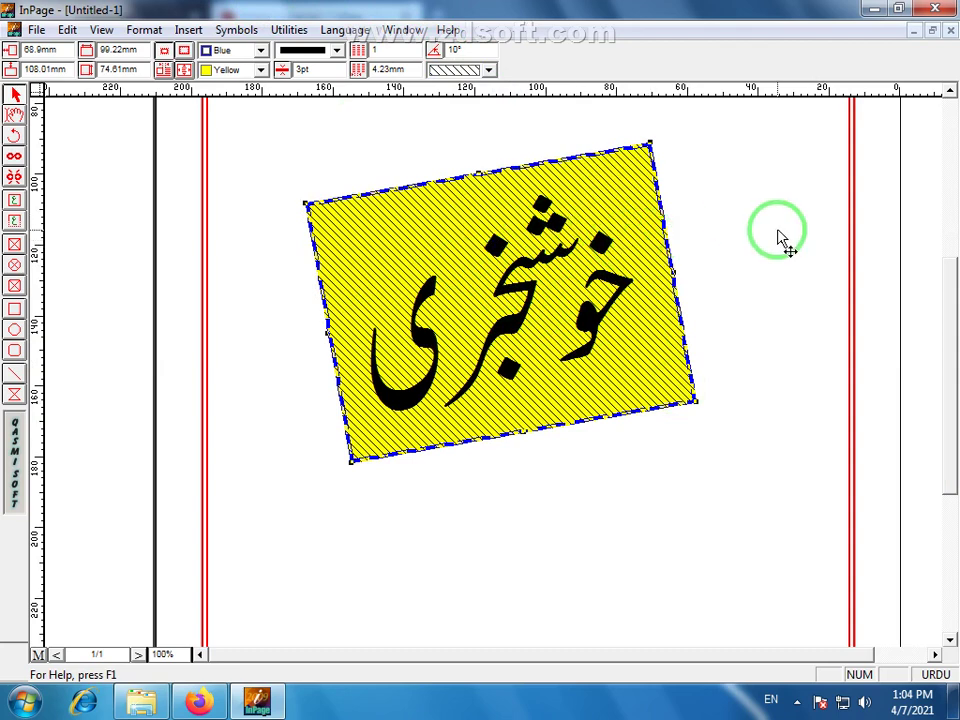
scroll(951, 471, down, 6)
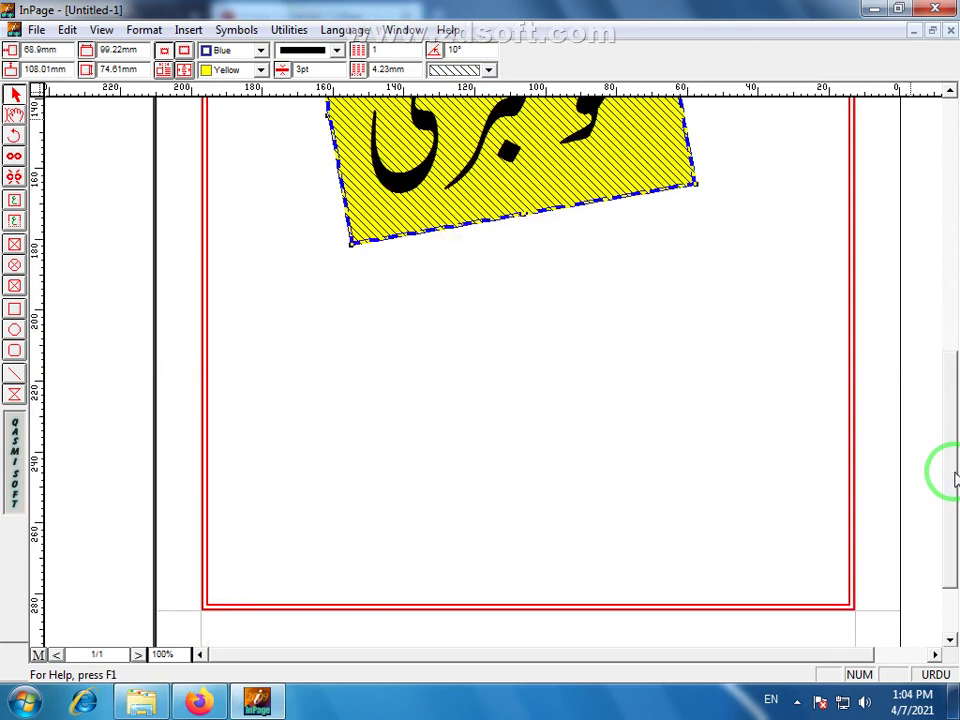
scroll(951, 471, up, 1)
click(18, 204)
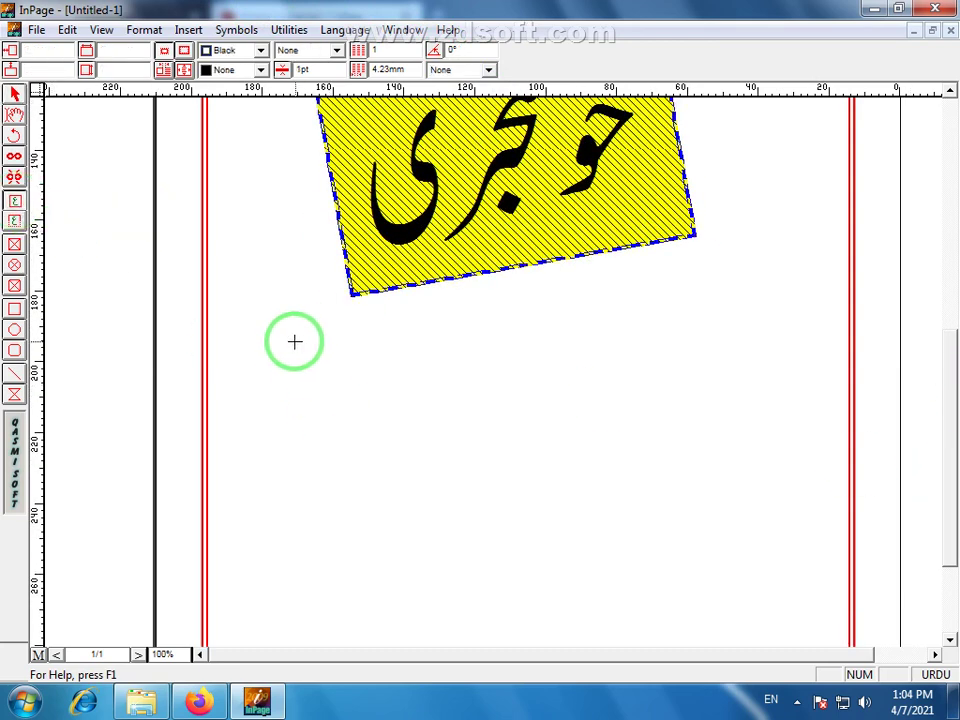
drag(286, 352, 793, 604)
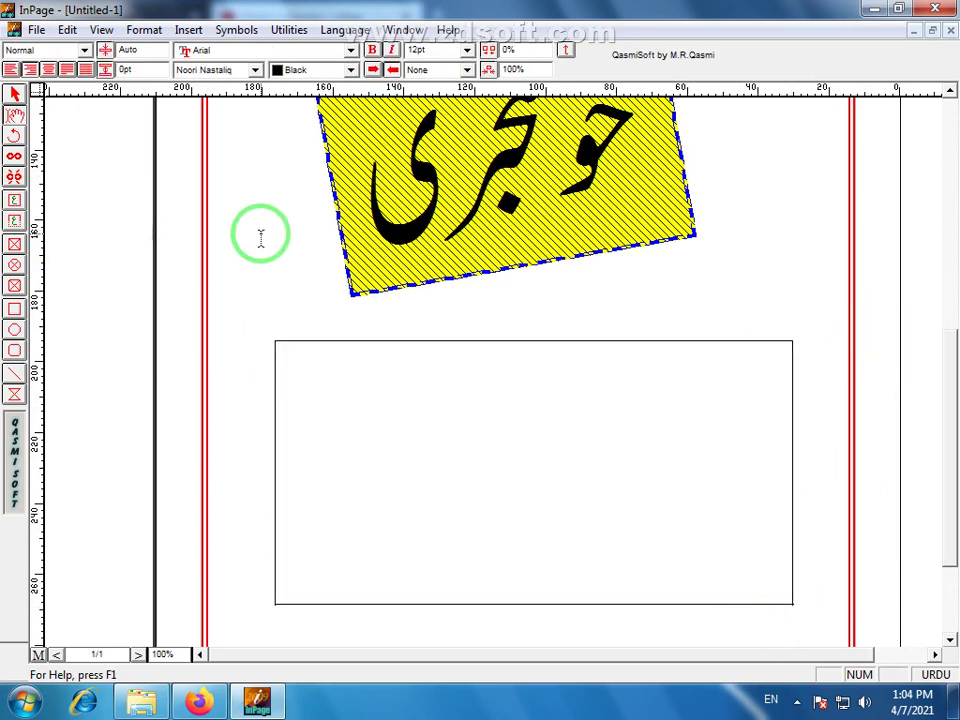
Divide the new text box into 3 columns with a 6 mm gap between them.
click(15, 95)
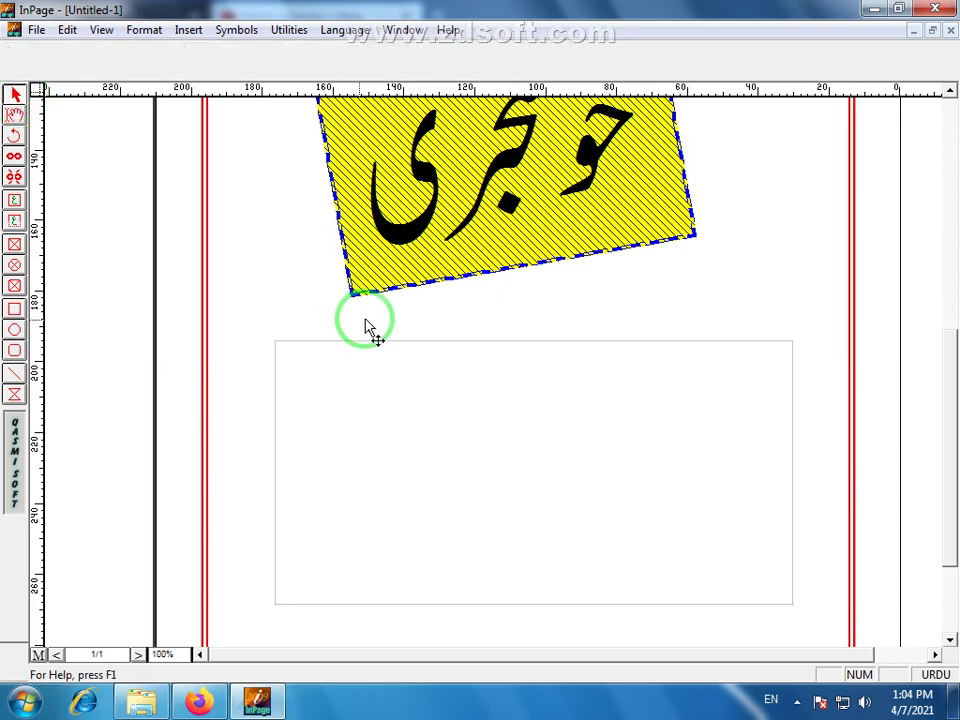
click(451, 345)
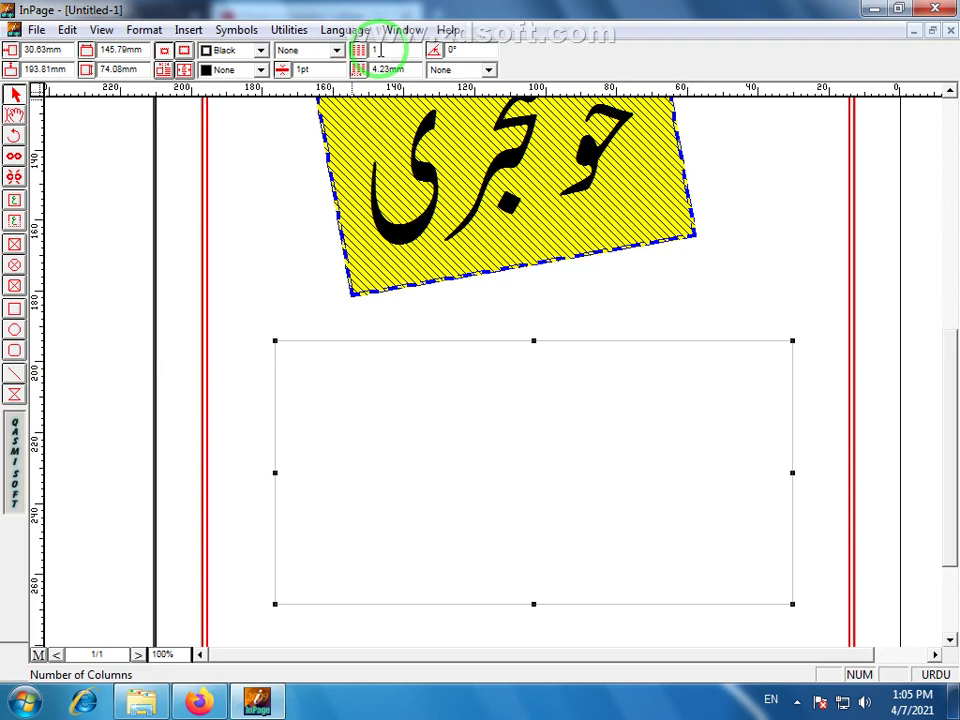
double_click(379, 50)
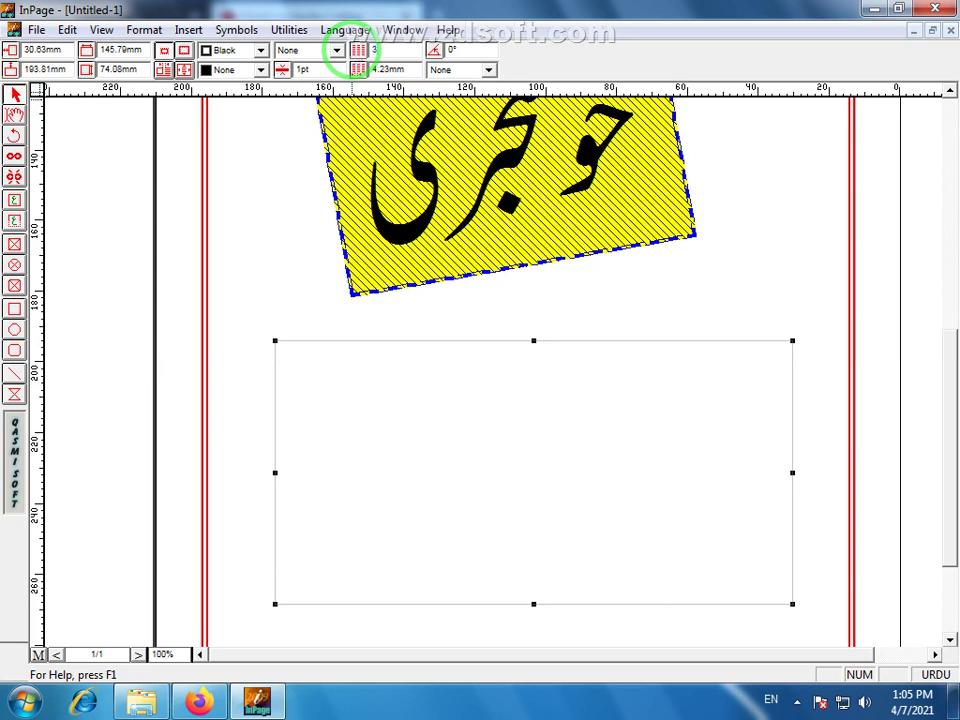
text(3)
key(Return)
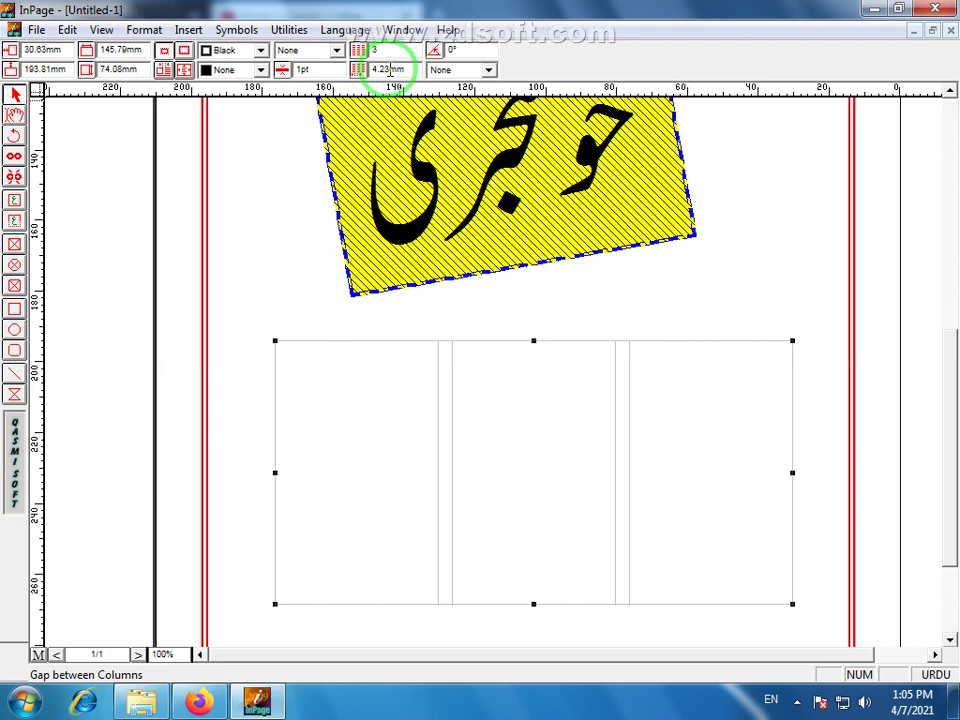
drag(391, 69, 355, 76)
text(6)
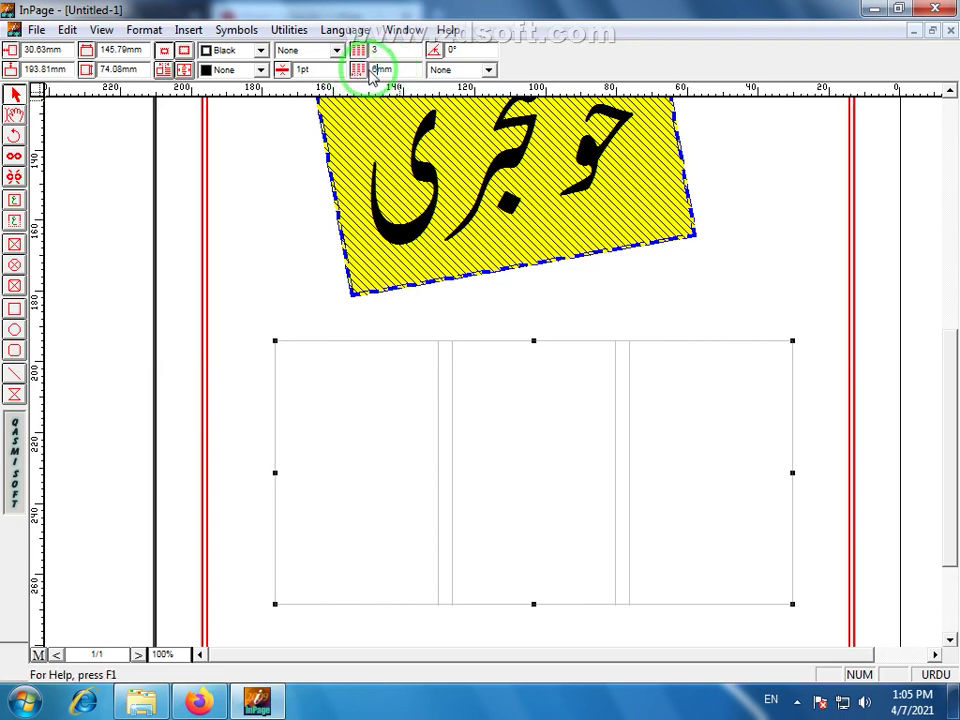
key(Return)
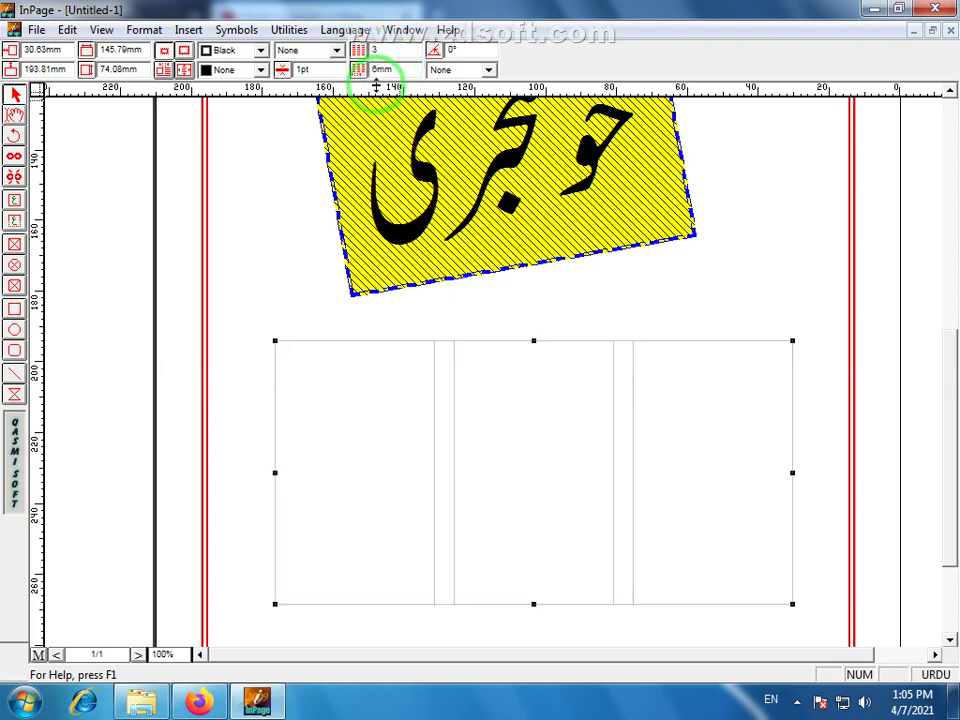
Reposition the three-column text box to about 194 mm down the page and set its horizontal position to 30 mm.
drag(588, 350, 589, 326)
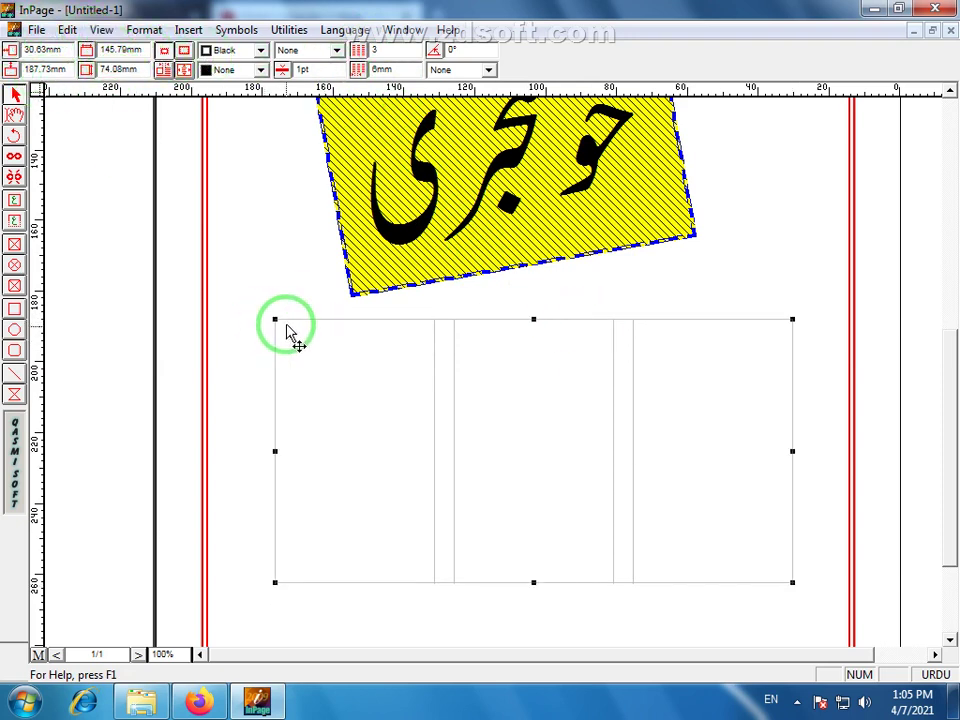
drag(436, 325, 413, 320)
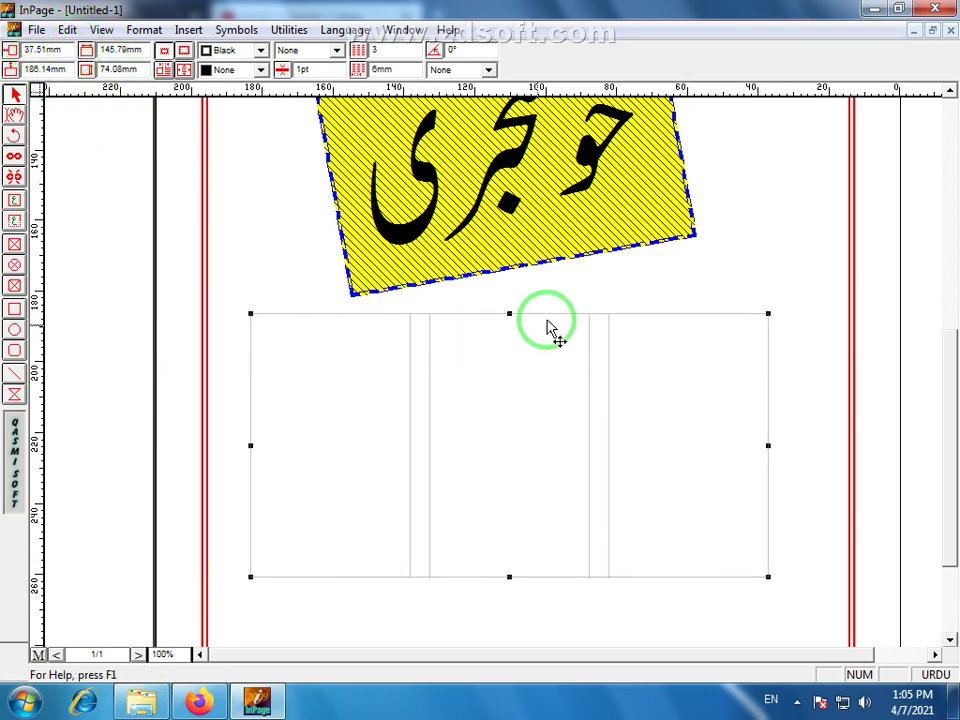
click(600, 319)
drag(608, 320, 674, 349)
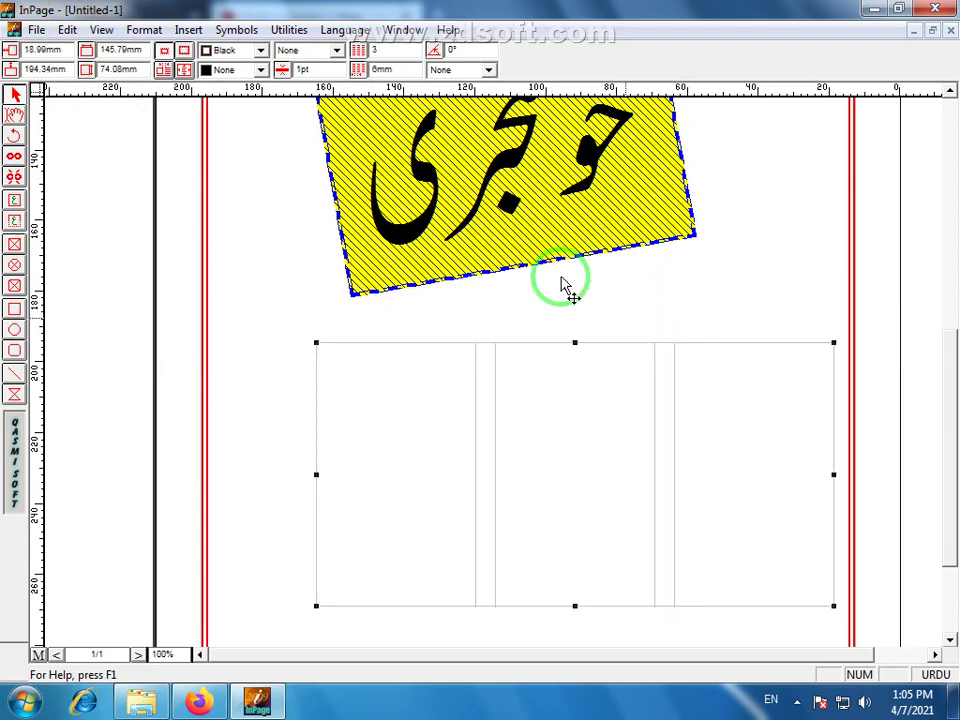
double_click(45, 48)
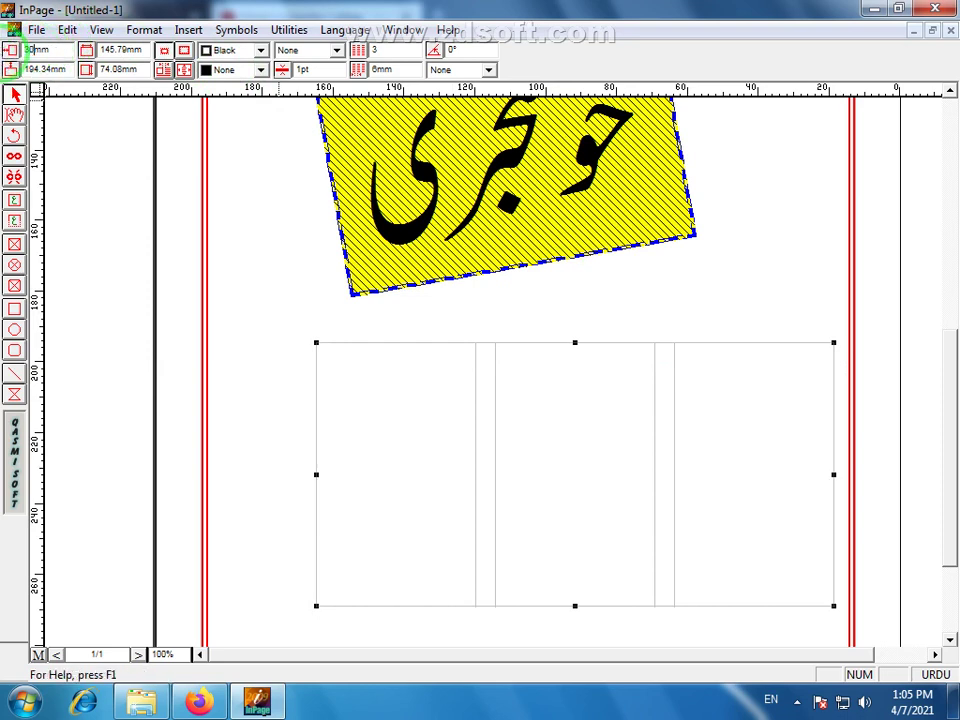
key(Return)
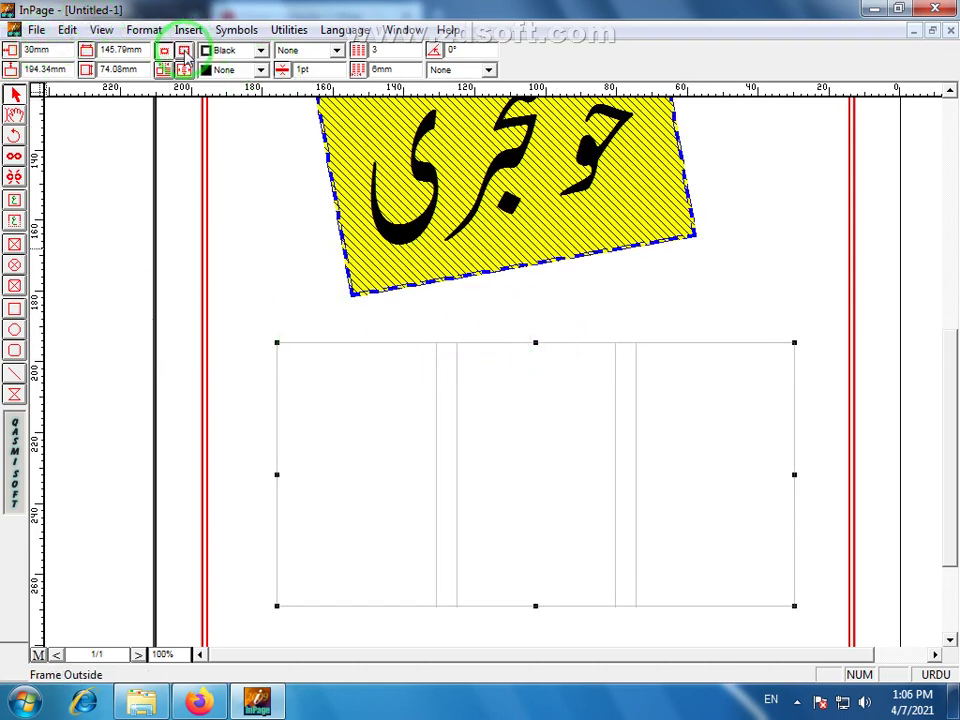
Place the red double border of the main page text box outside its edge, and return it to the inside.
scroll(868, 233, up, 5)
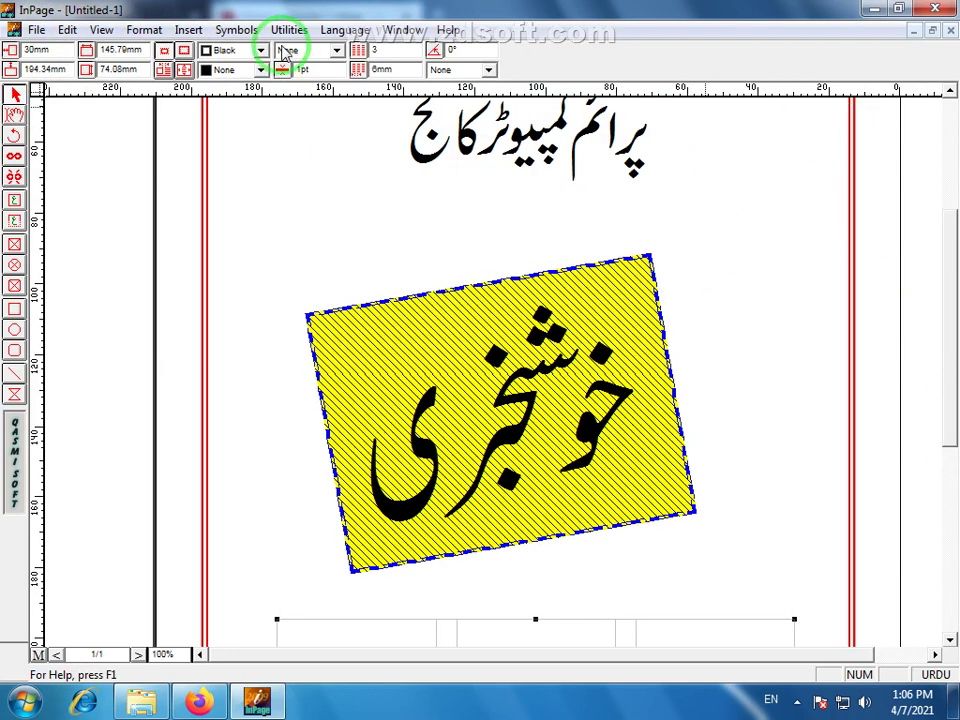
drag(945, 326, 853, 260)
click(317, 281)
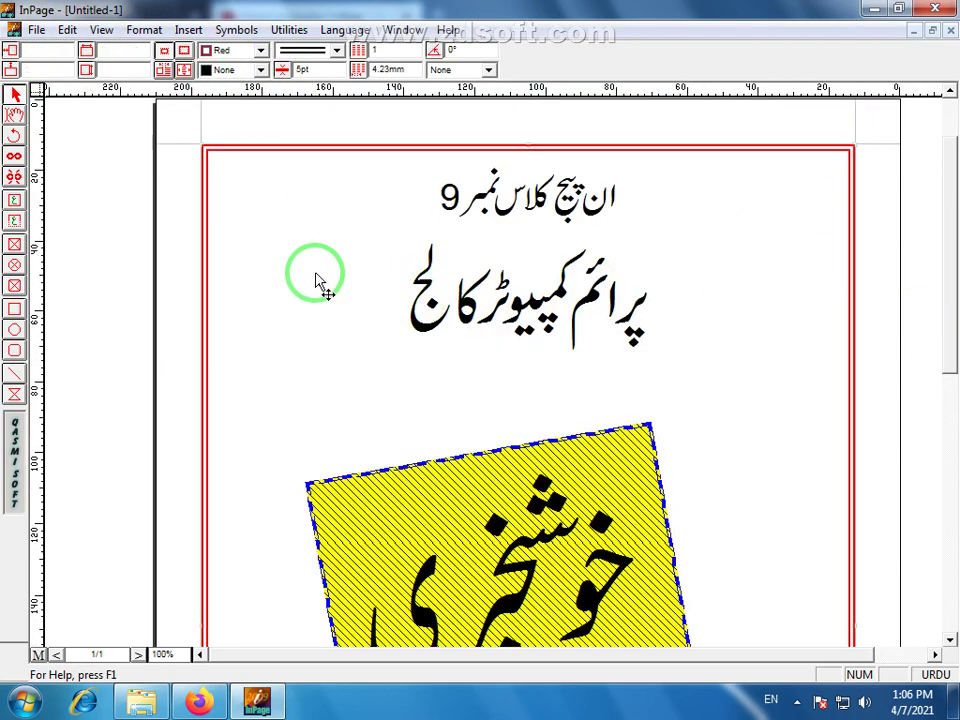
click(186, 57)
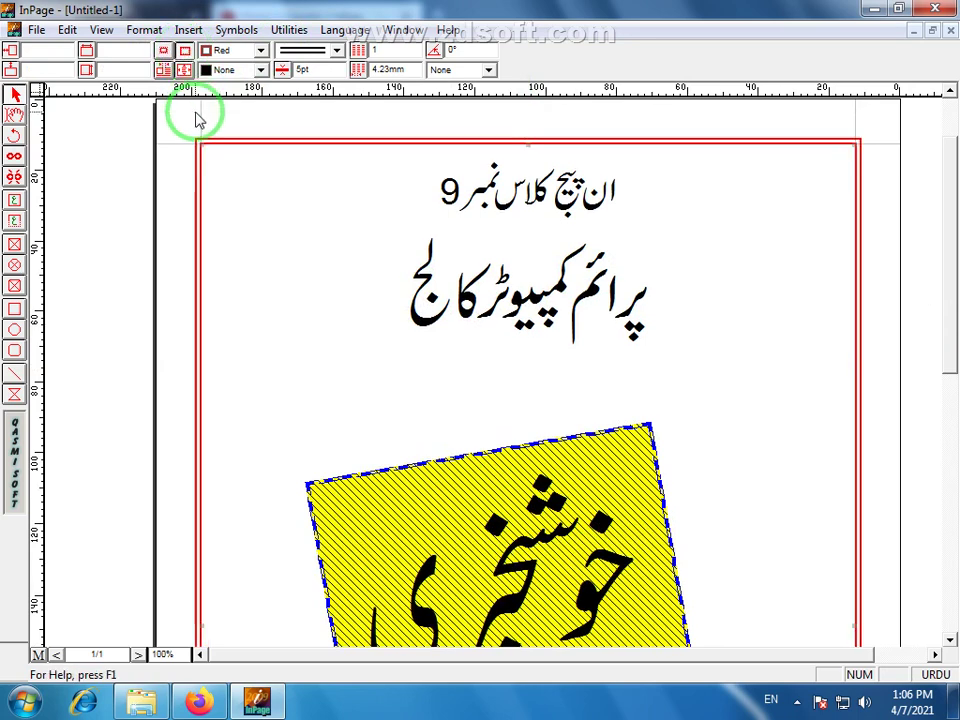
click(166, 52)
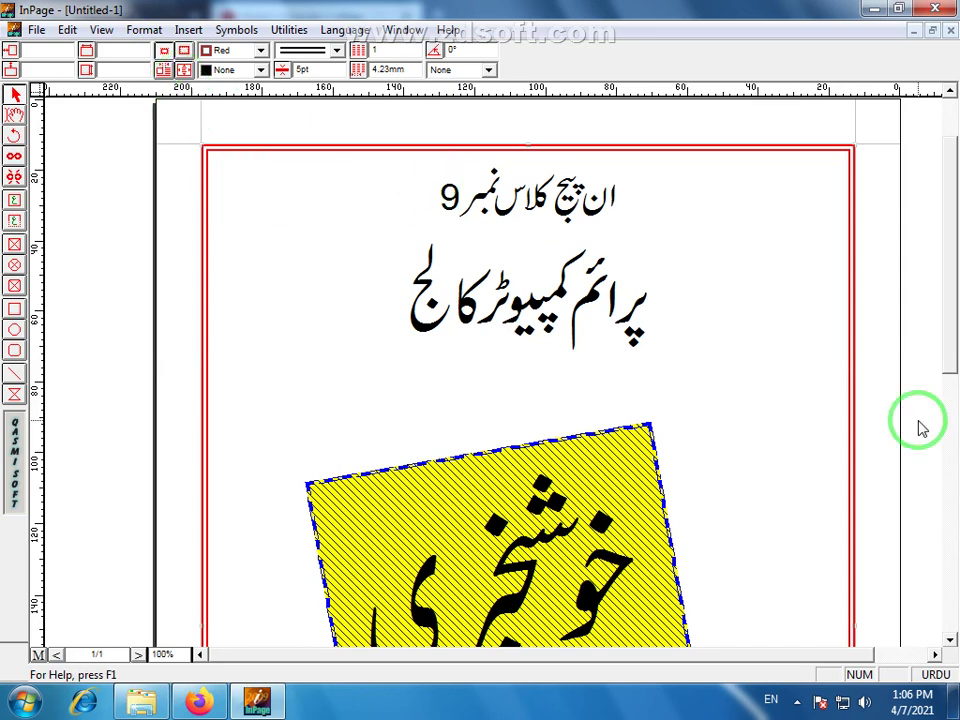
Move the yellow text box up to just below the heading, at a vertical position of about 89 mm.
drag(950, 347, 951, 433)
click(480, 255)
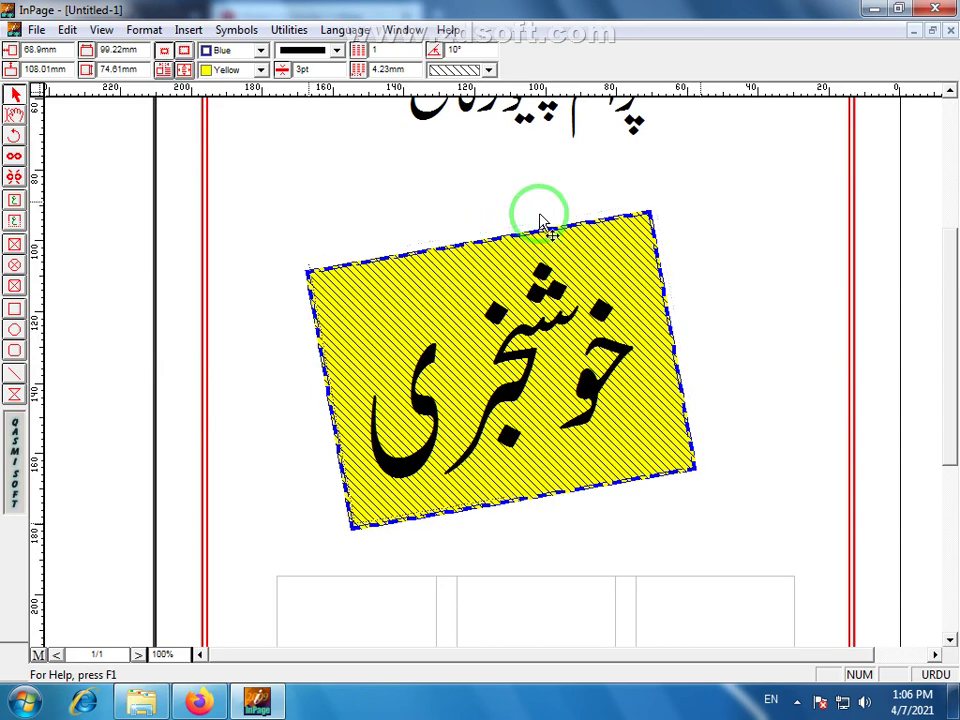
drag(540, 220, 555, 153)
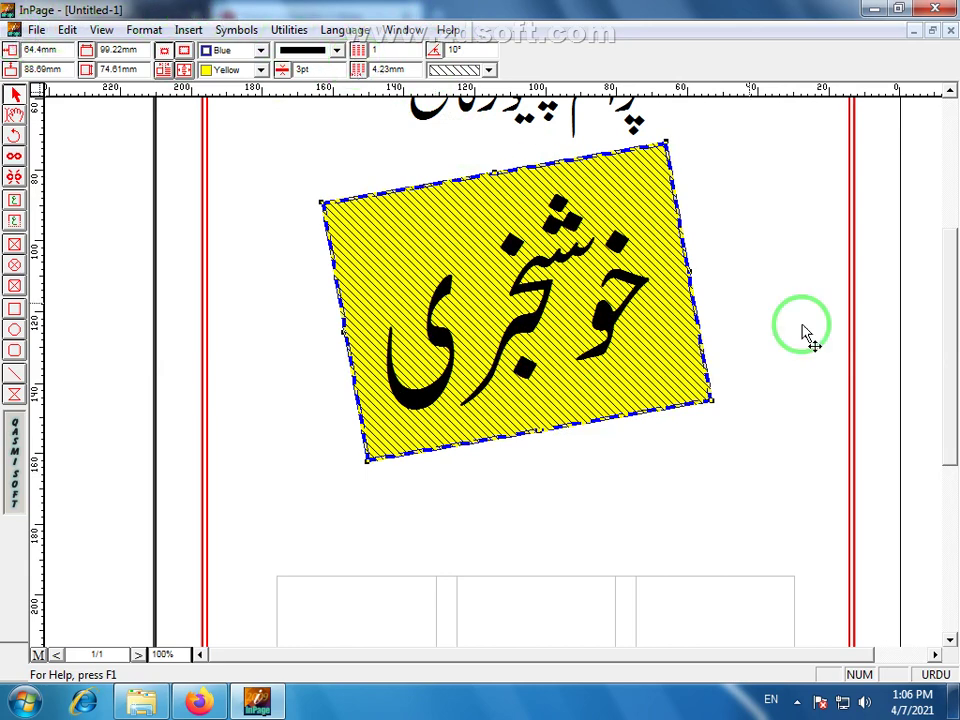
Move the three-column text box up against the yellow box, to a vertical position of about 158 mm.
drag(945, 437, 953, 535)
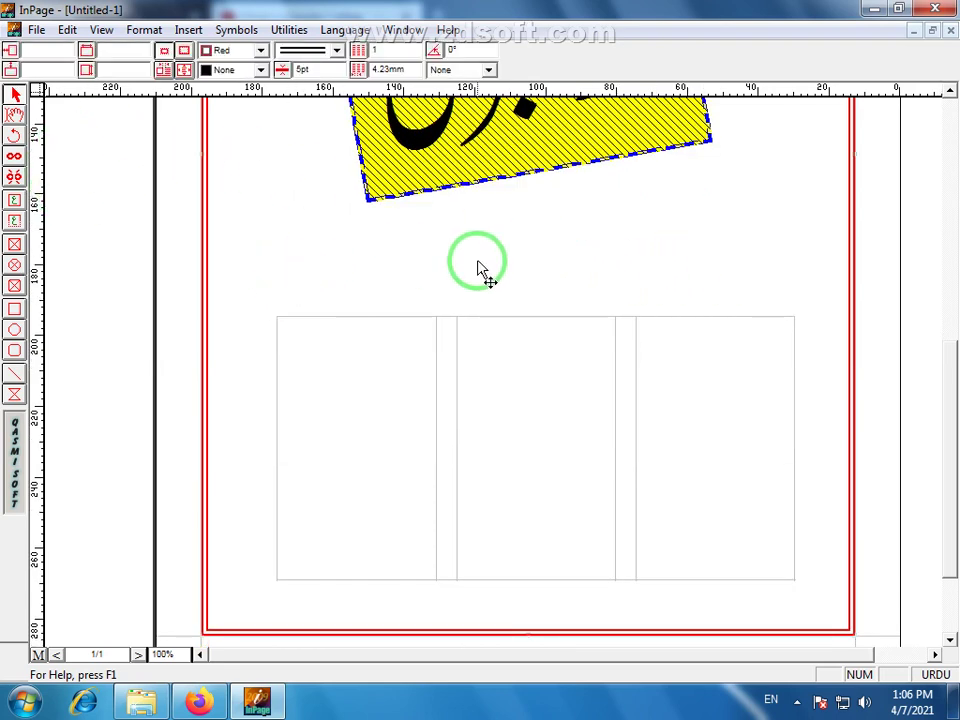
drag(540, 328, 533, 195)
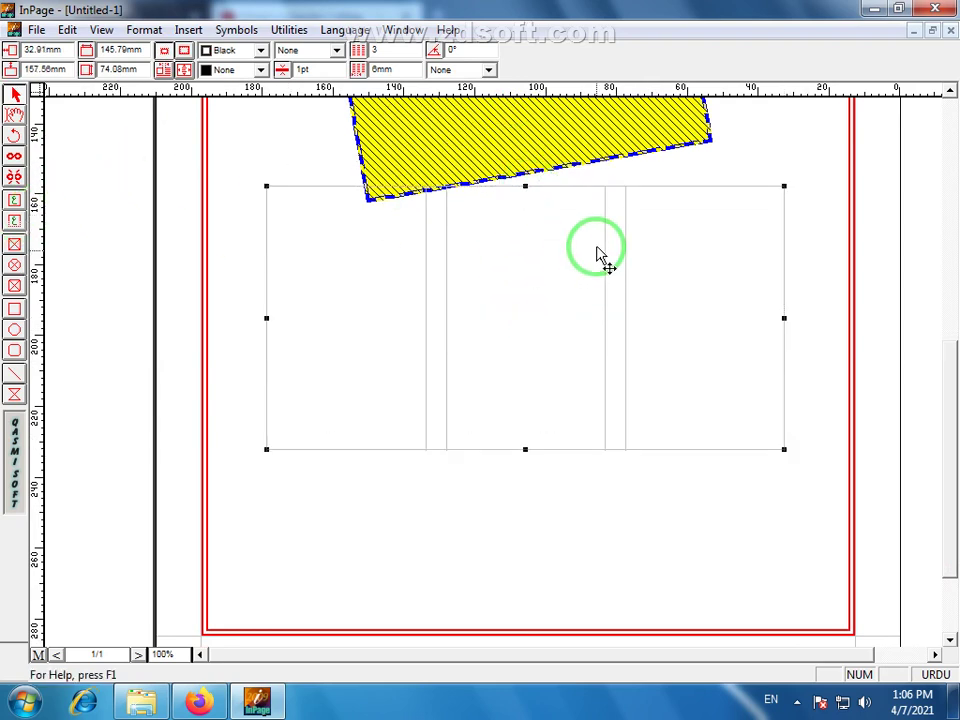
Delete the three-column text box, and draw a title text box about 127 mm wide below the yellow box containing "پاکستان زندہ باد".
click(618, 193)
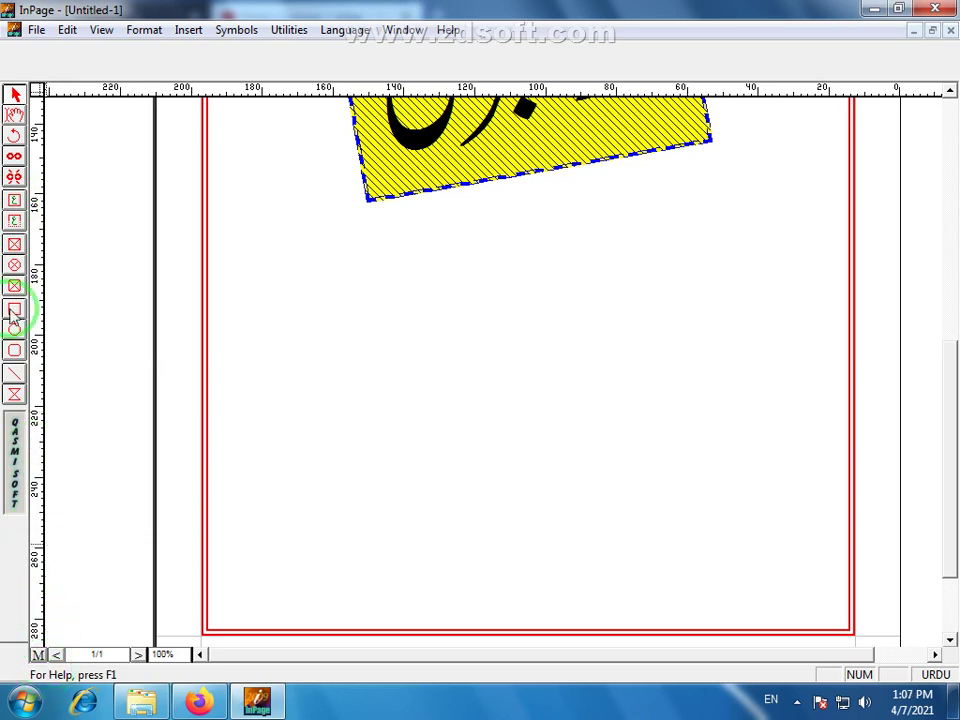
click(15, 223)
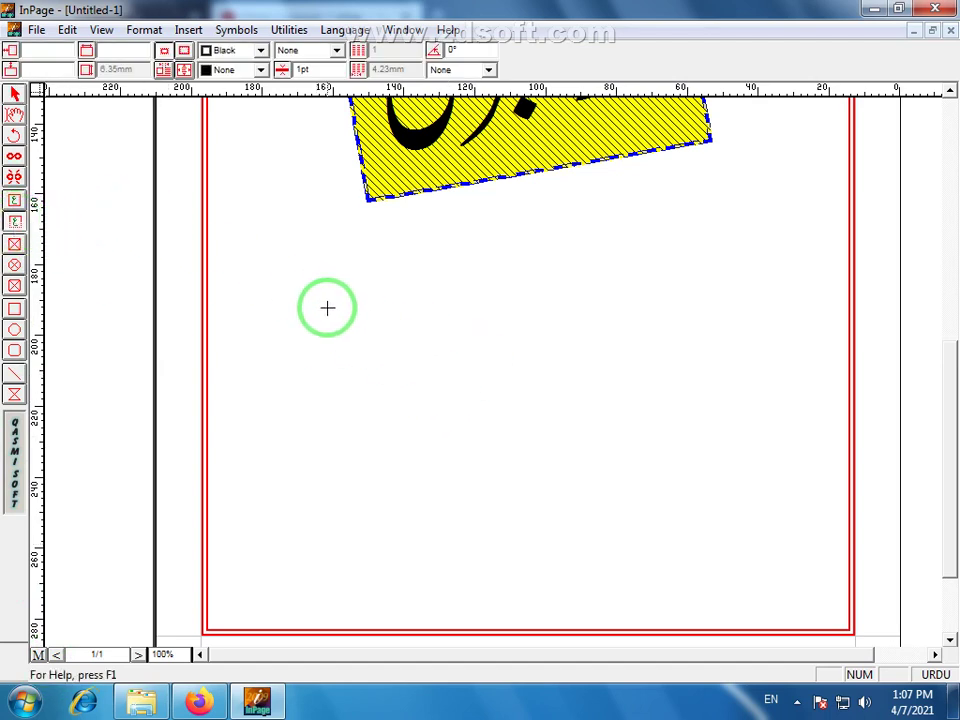
drag(309, 294, 758, 347)
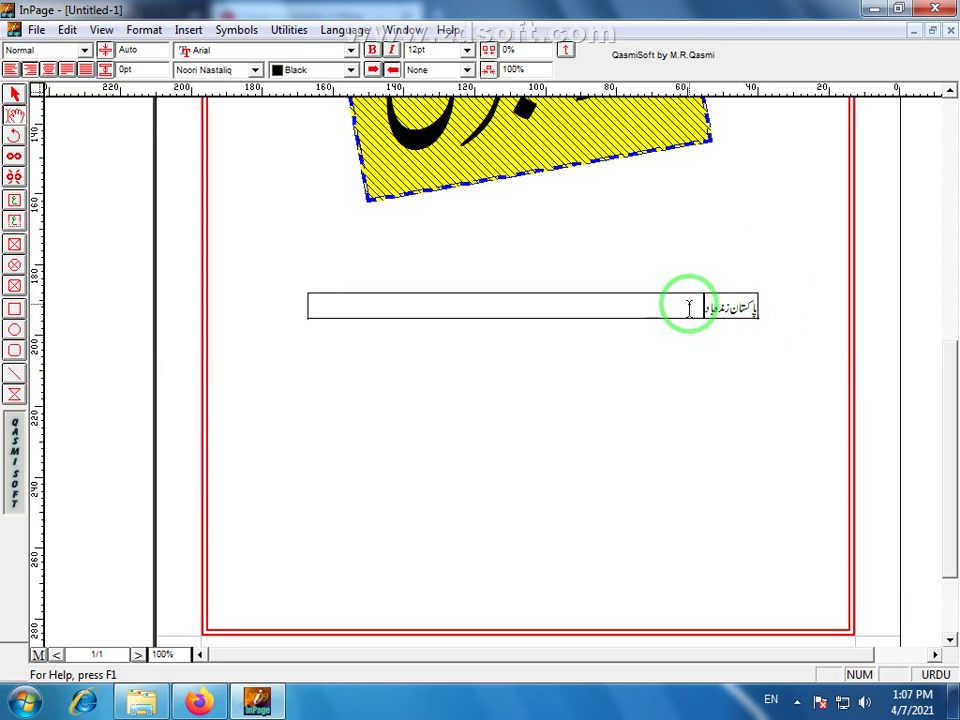
Set the text "پاکستان زندہ باد" to 18 pt and centre it in its title box.
drag(689, 309, 771, 313)
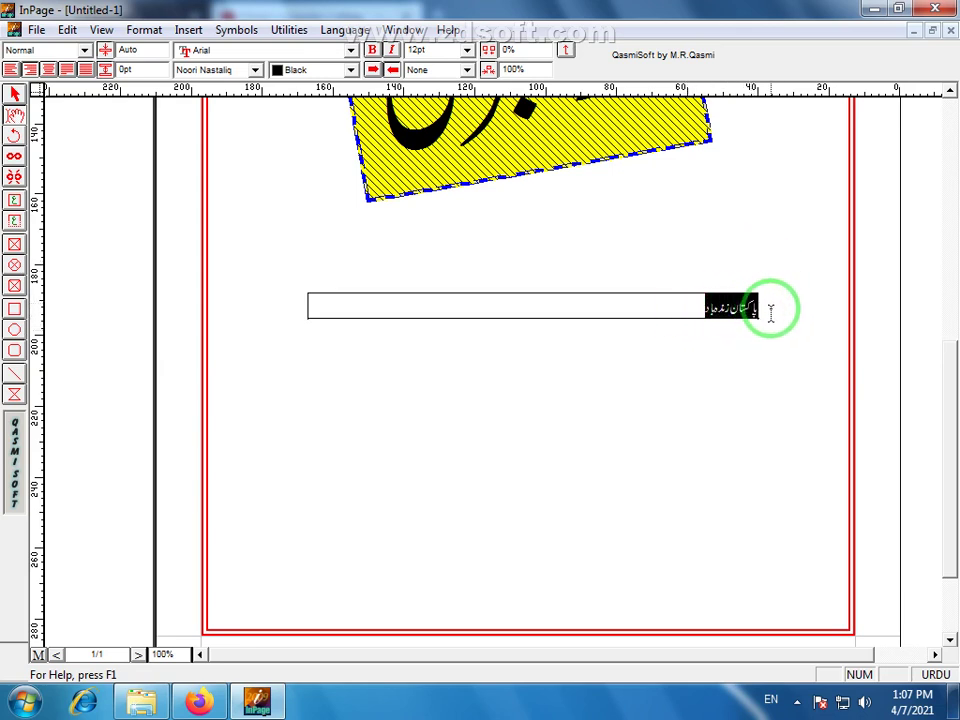
click(466, 49)
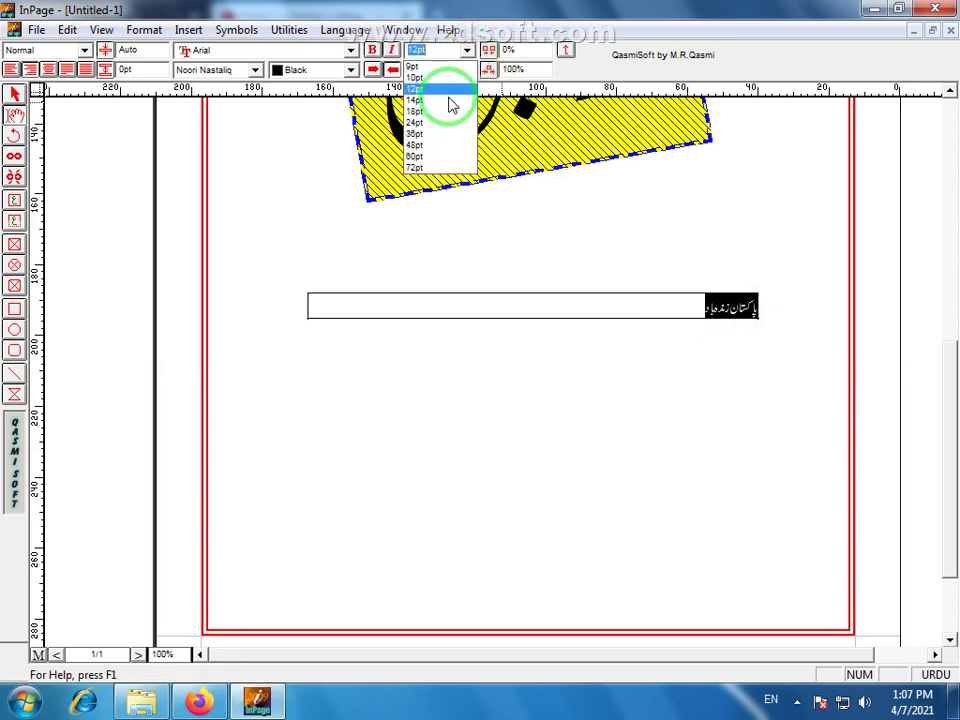
click(444, 111)
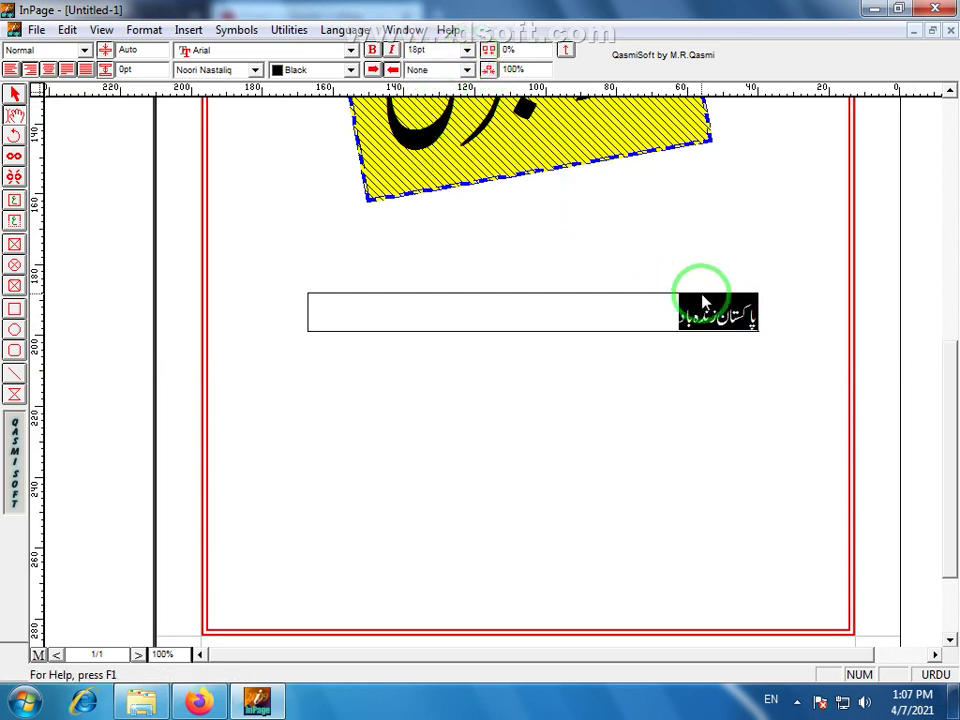
click(48, 69)
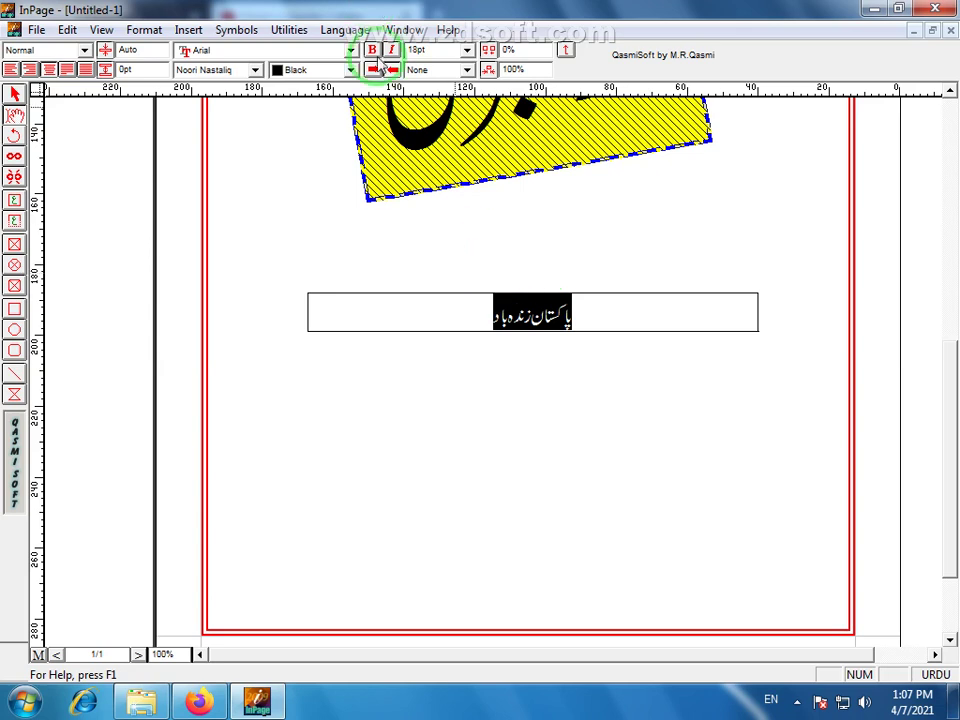
Enlarge the centred text "پاکستان زندہ باد" to 72 pt and deselect it.
click(465, 49)
click(455, 160)
text(72)
key(Return)
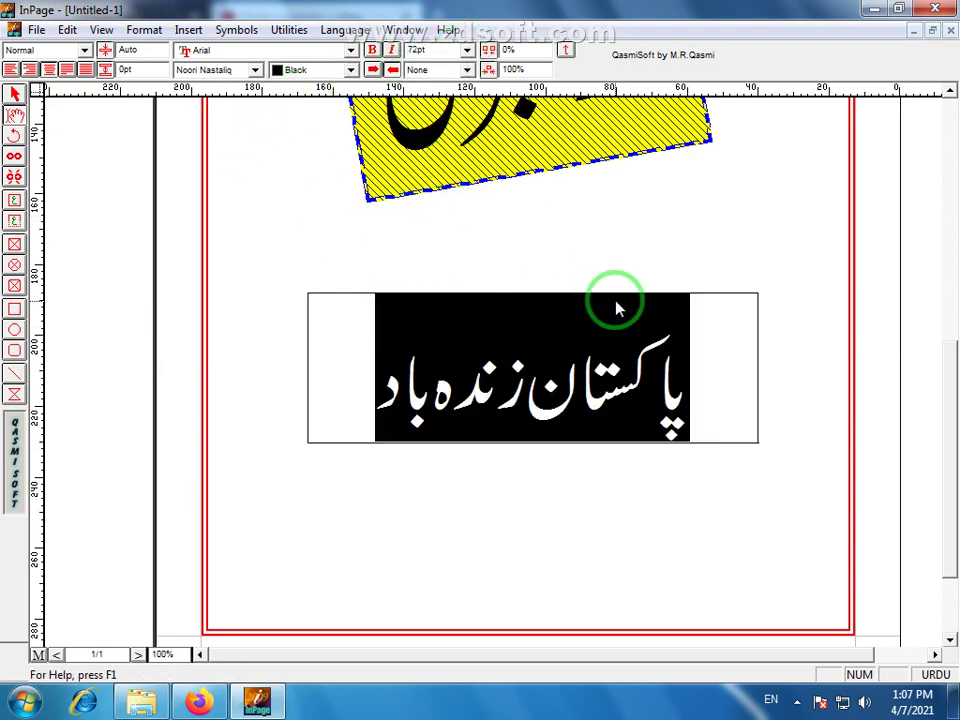
click(763, 308)
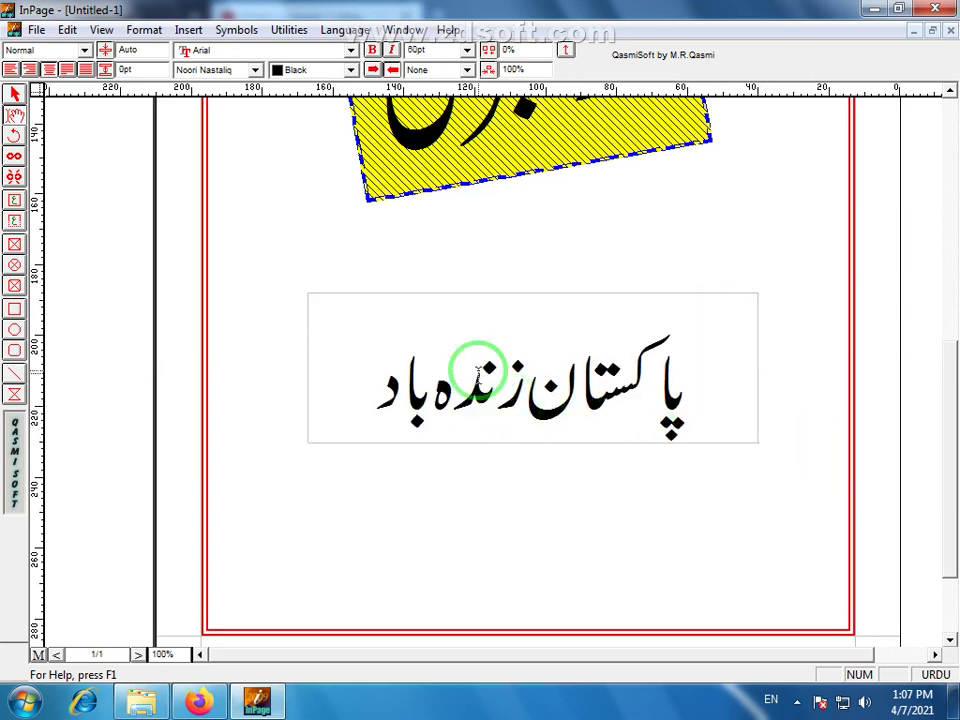
Give the "پاکستان زندہ باد" title box a black diamond-and-dash patterned border, 3 pt thick.
scroll(945, 326, up, 10)
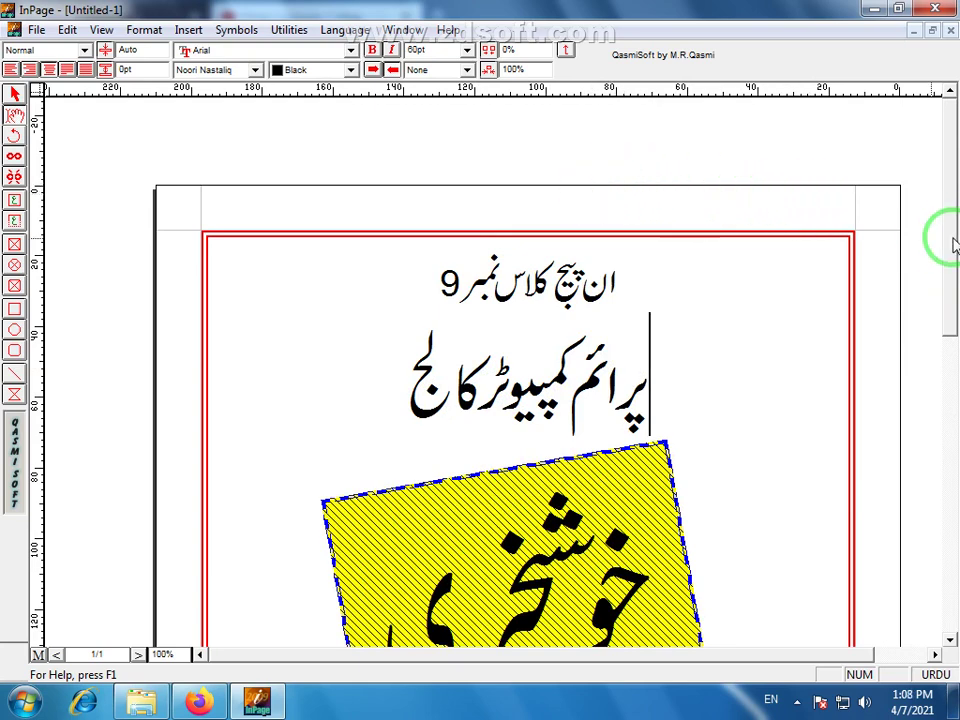
scroll(945, 238, down, 10)
scroll(943, 489, down, 2)
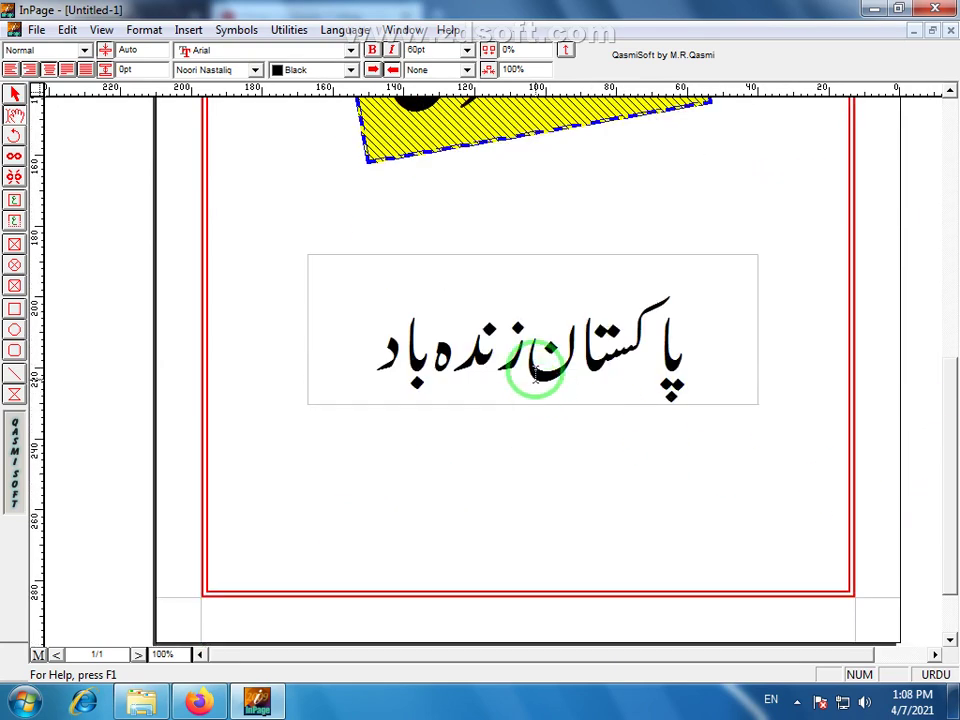
click(14, 94)
click(541, 264)
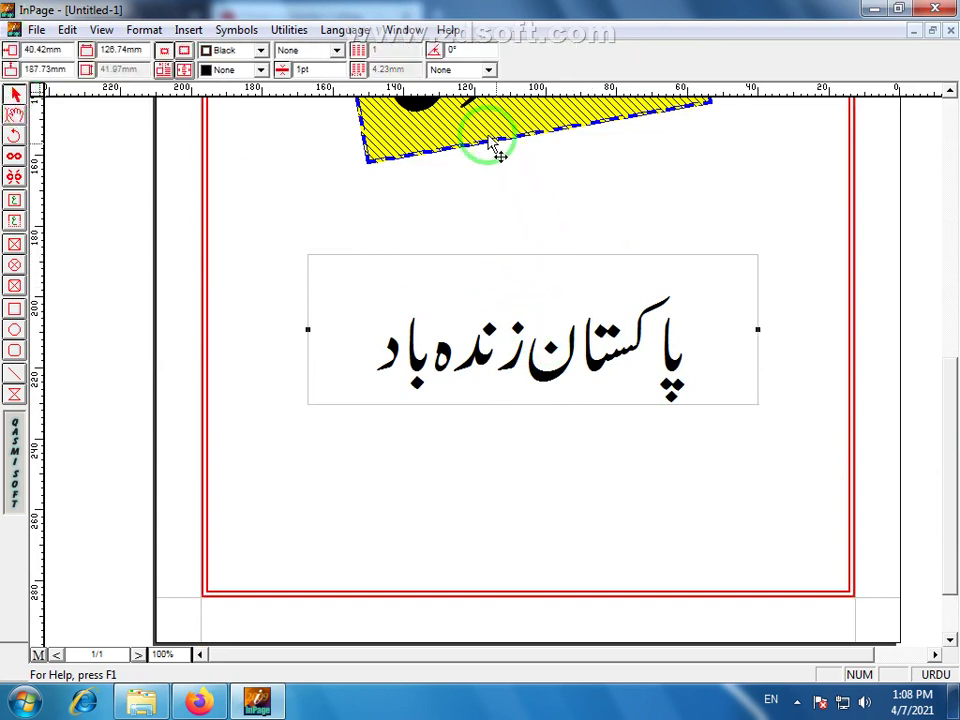
click(262, 56)
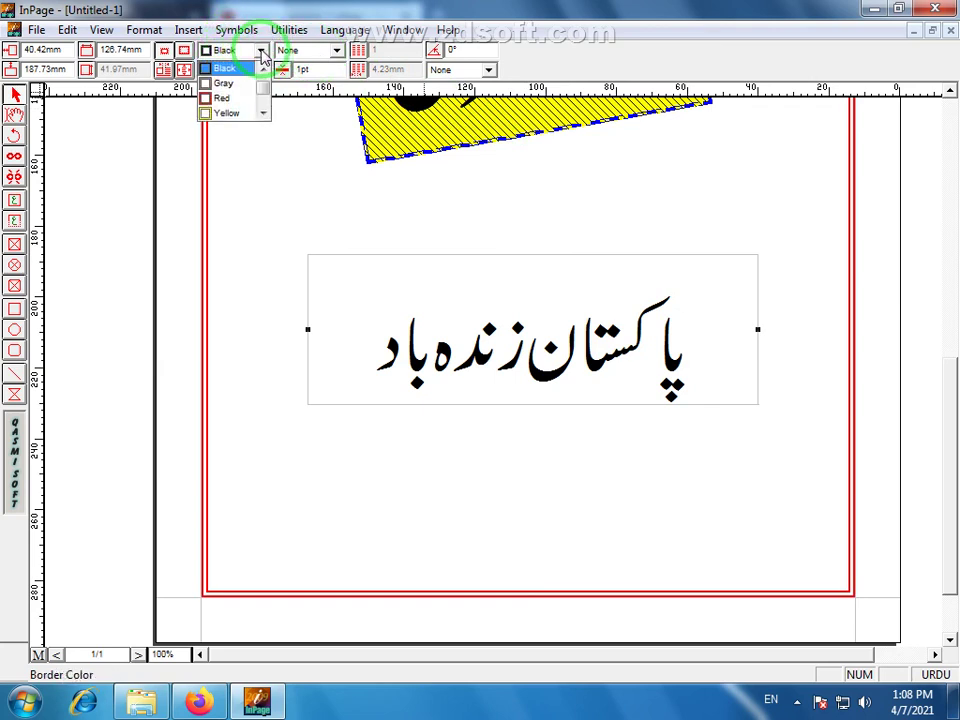
click(340, 52)
click(340, 52)
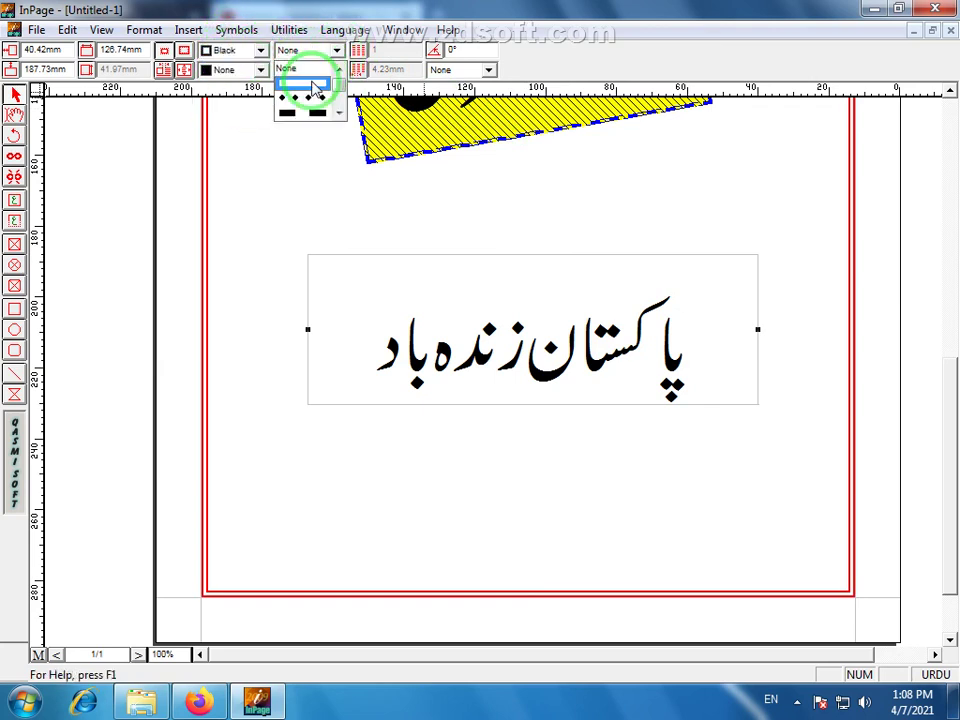
click(339, 114)
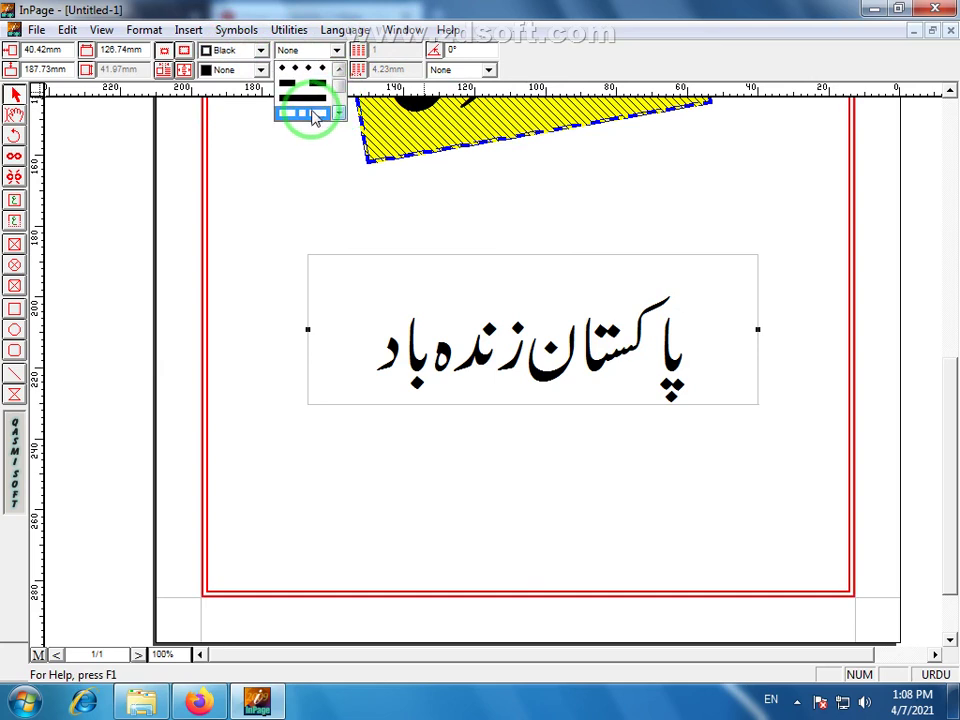
click(339, 114)
click(339, 114)
click(339, 114)
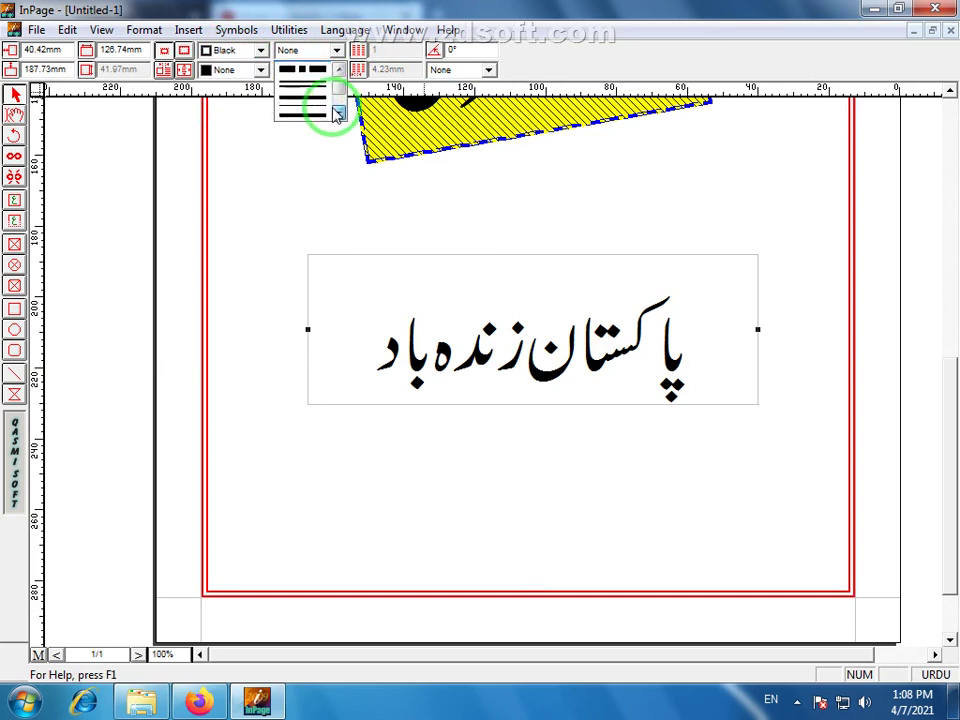
click(339, 114)
click(339, 114)
click(339, 114)
click(339, 114)
click(339, 114)
click(325, 114)
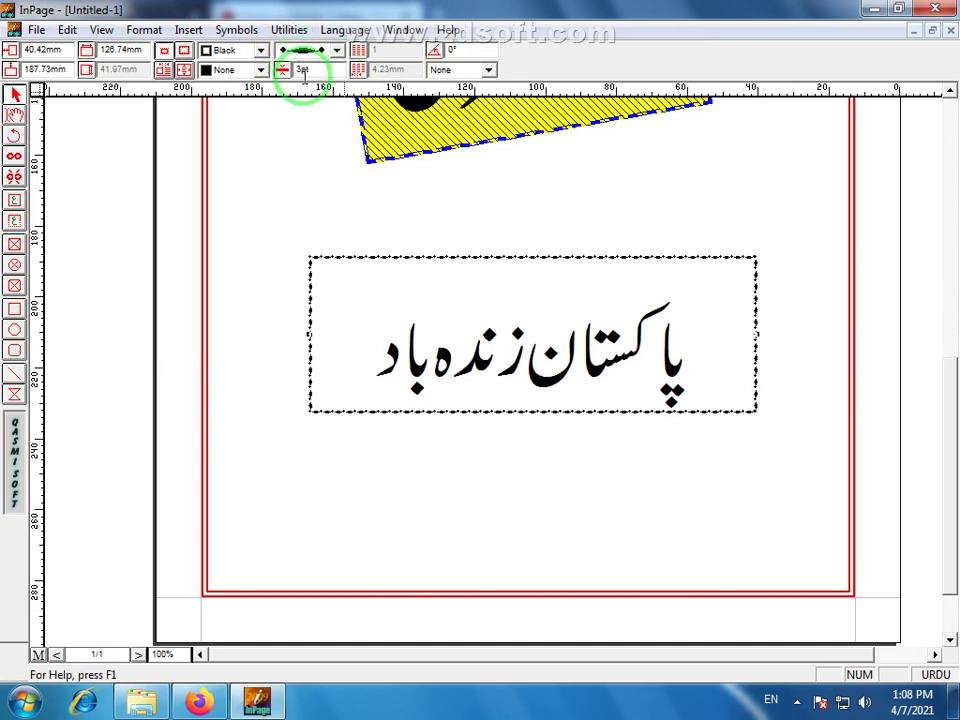
Set the title box's border thickness to 5 pt and move the box up to a vertical position of about 170 mm.
text(5)
key(Return)
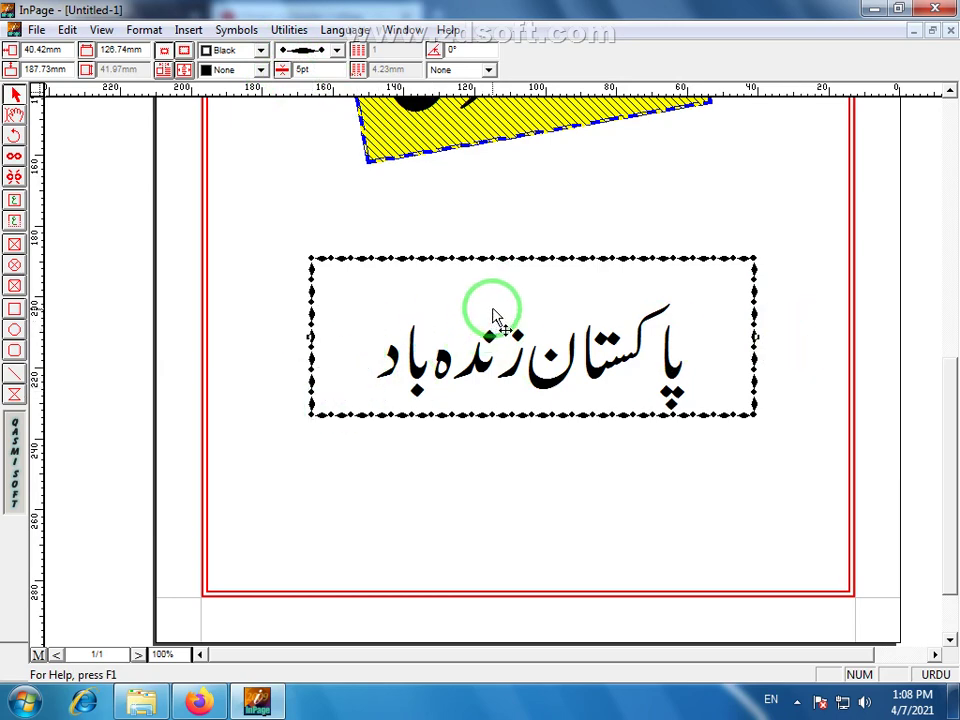
drag(572, 258, 561, 204)
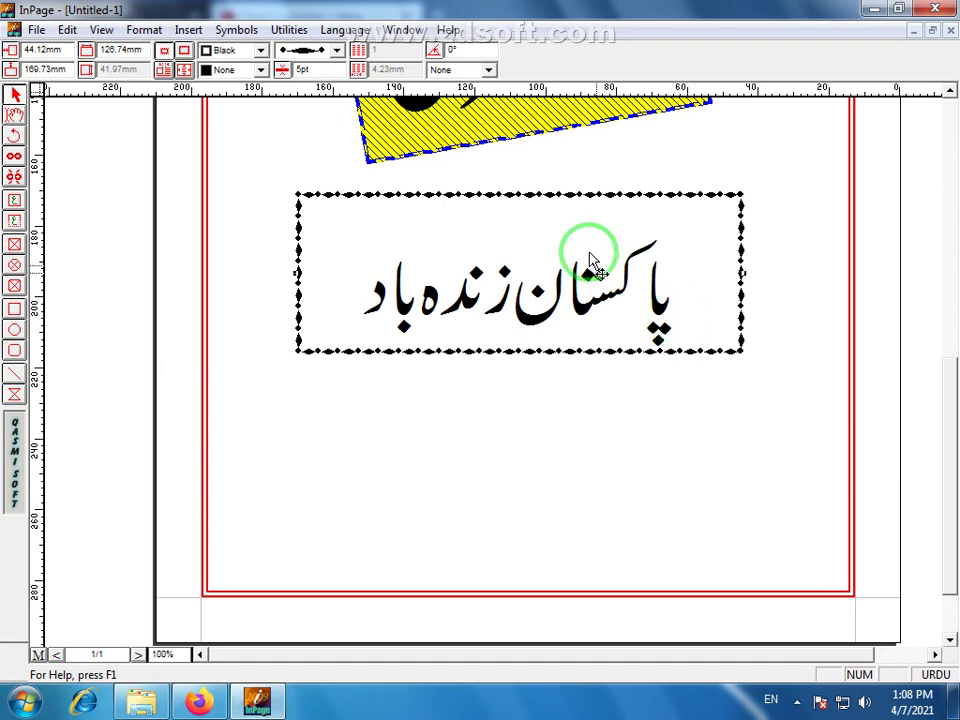
Draw a tall, narrow text box between the yellow box and the page's right-hand red border.
drag(953, 460, 949, 388)
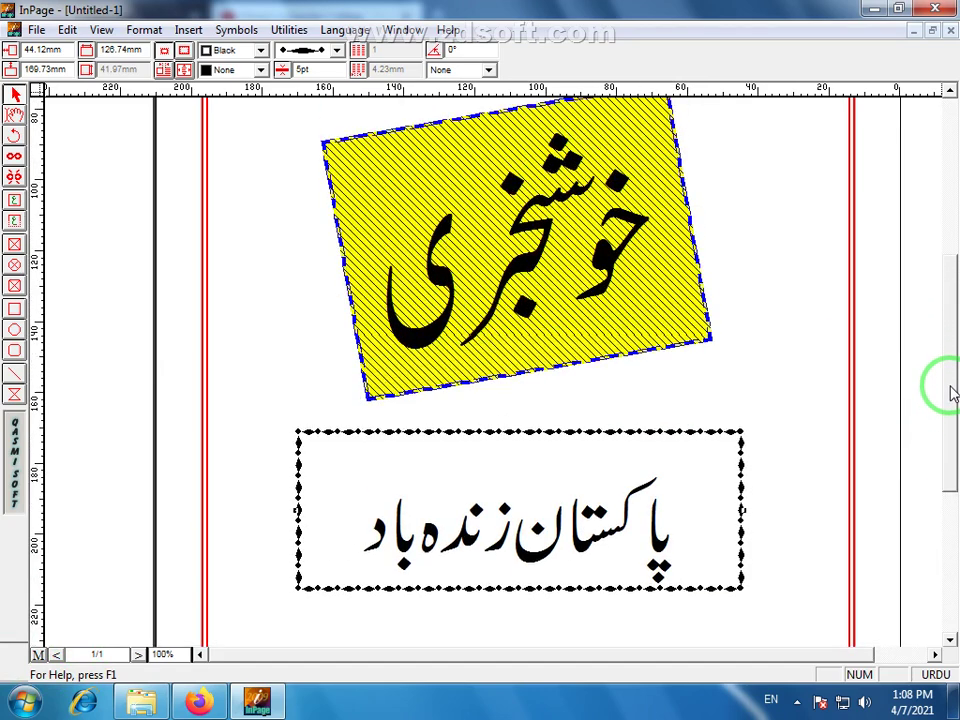
click(15, 204)
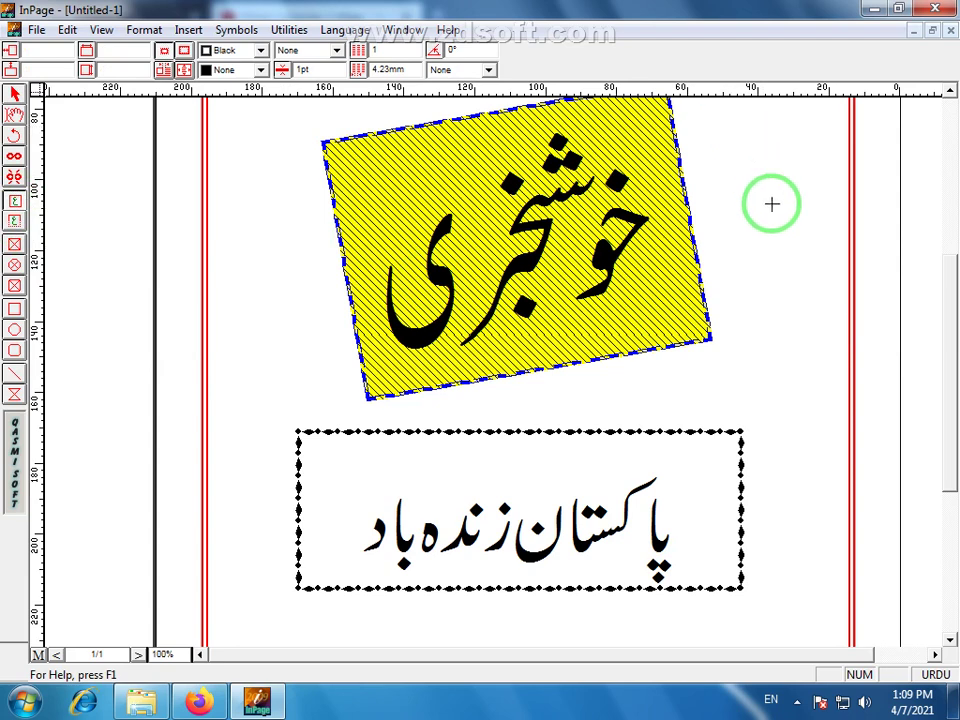
drag(748, 127, 838, 462)
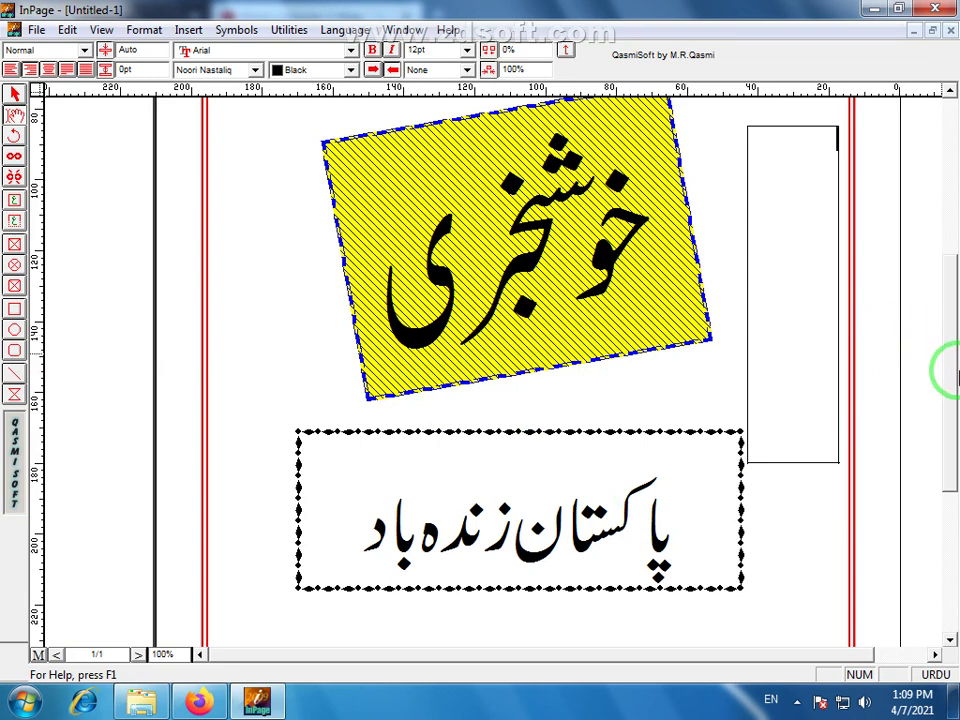
drag(945, 343, 952, 300)
click(12, 200)
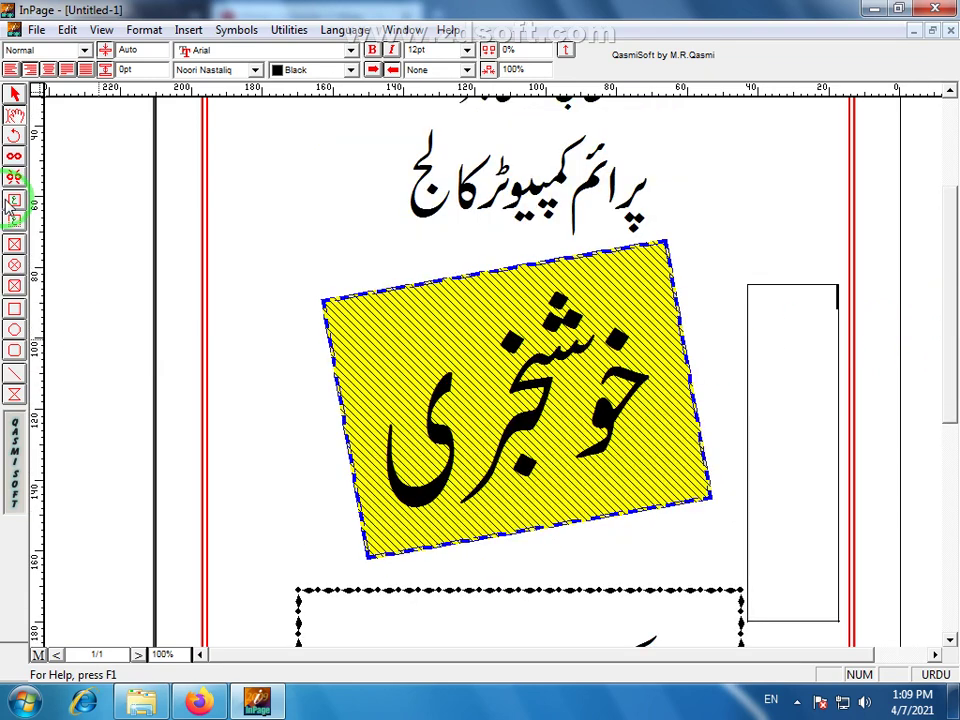
click(10, 236)
click(9, 208)
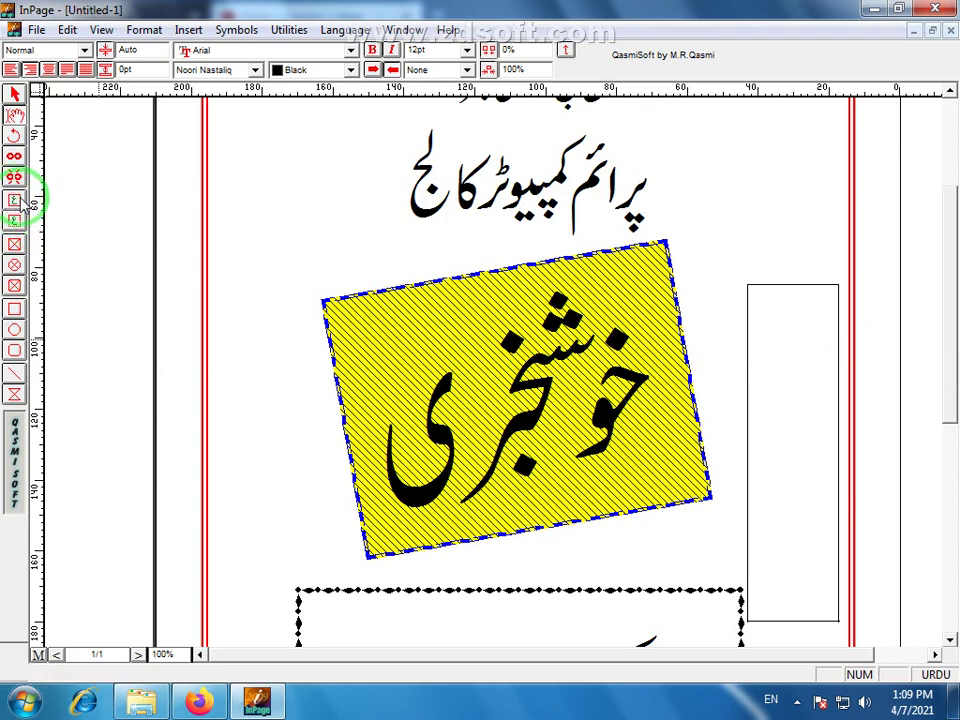
click(22, 221)
click(27, 246)
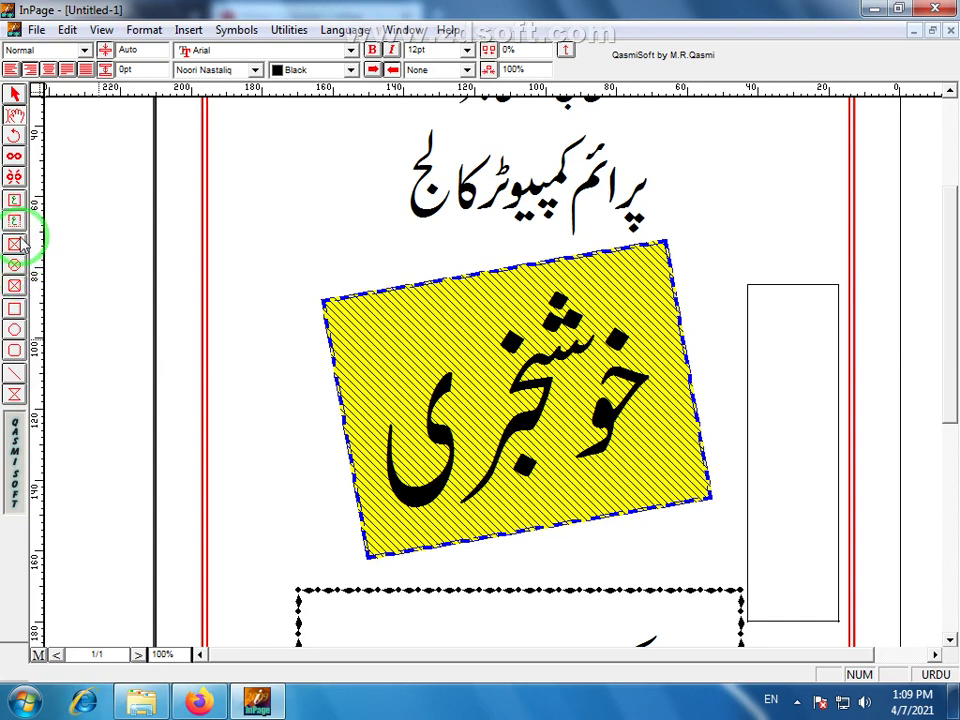
click(21, 183)
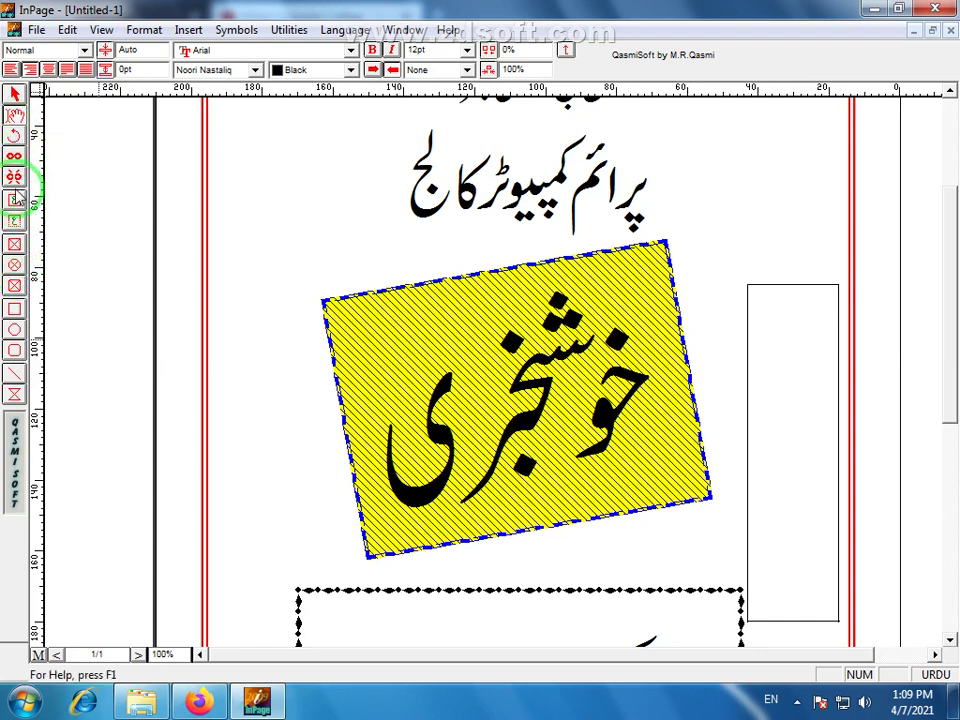